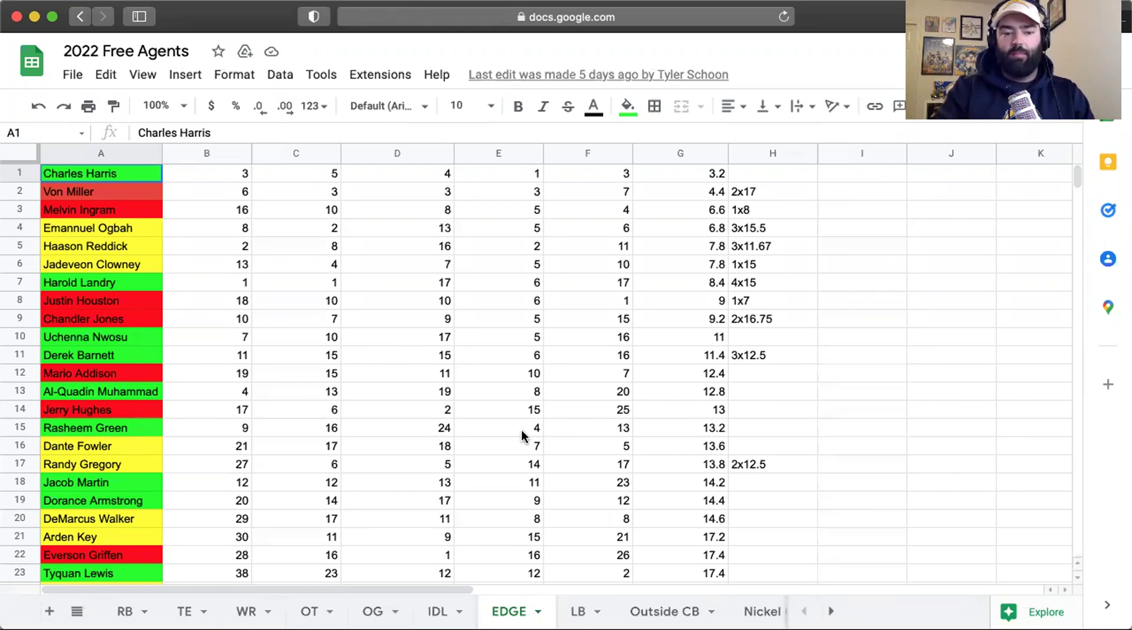
- Review the minimum-snaps note in A32 and the metric labels in row 31 from Snap % through Run Stop %
scroll(522, 435, down, 5)
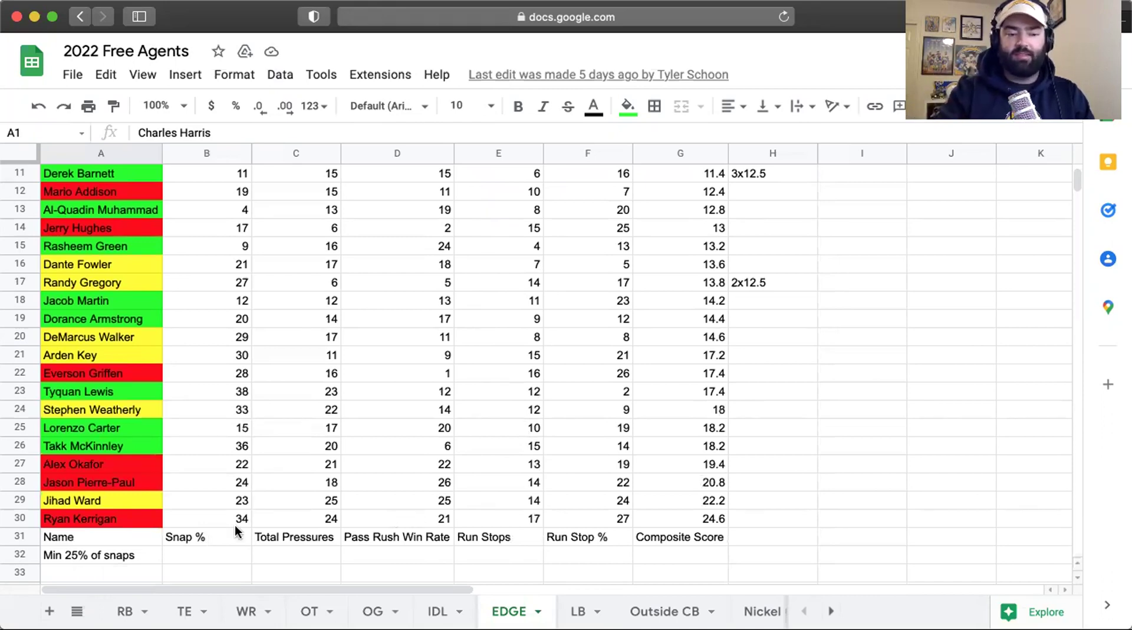
click(118, 554)
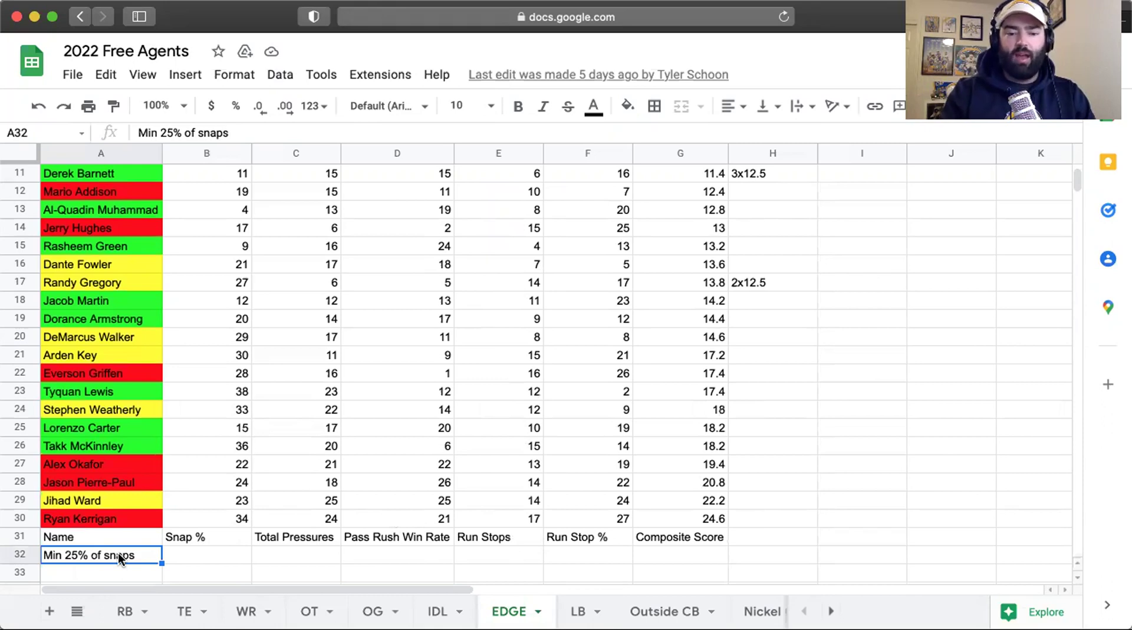
click(247, 536)
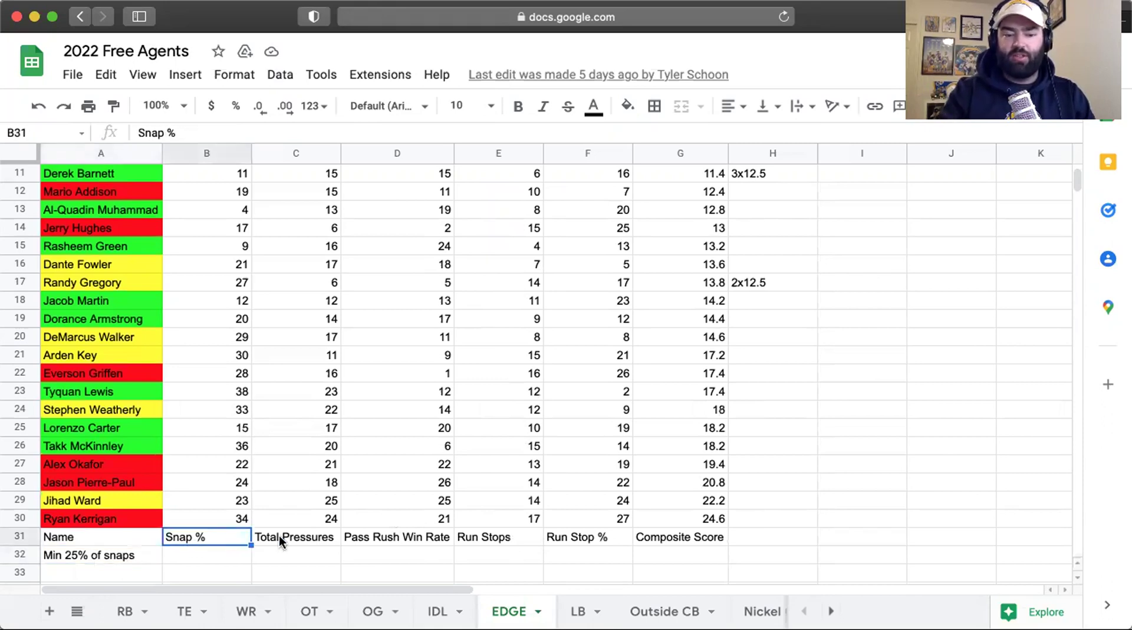
click(316, 538)
click(403, 541)
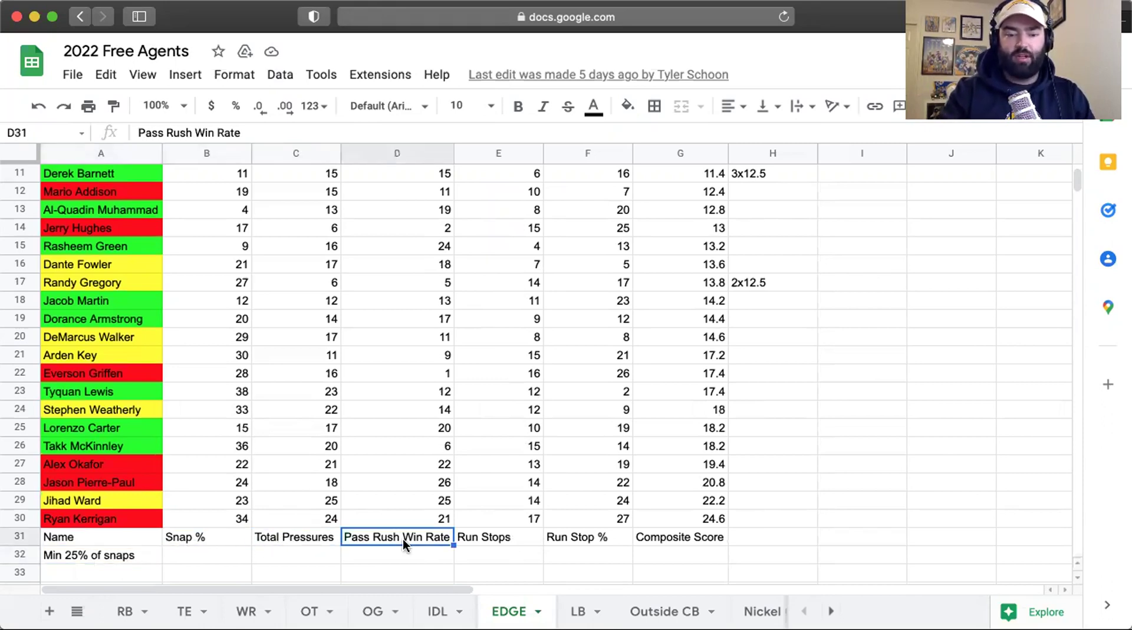
click(505, 537)
click(591, 542)
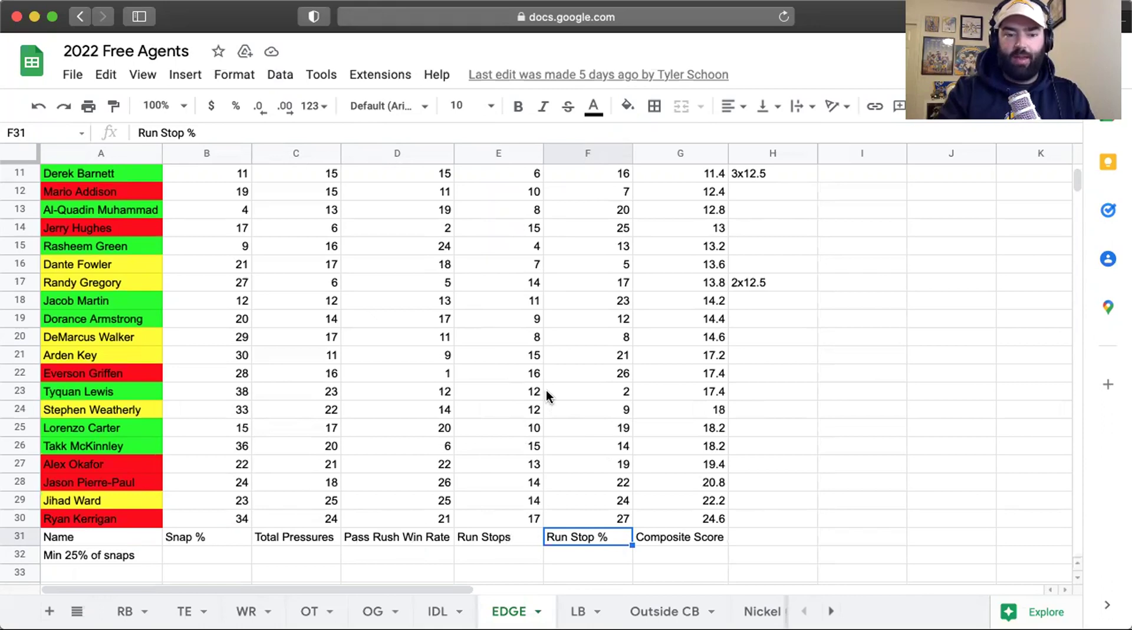
- Look over the full EDGE ranking and its column H contract figures, checking H17, B1 and H1
click(757, 286)
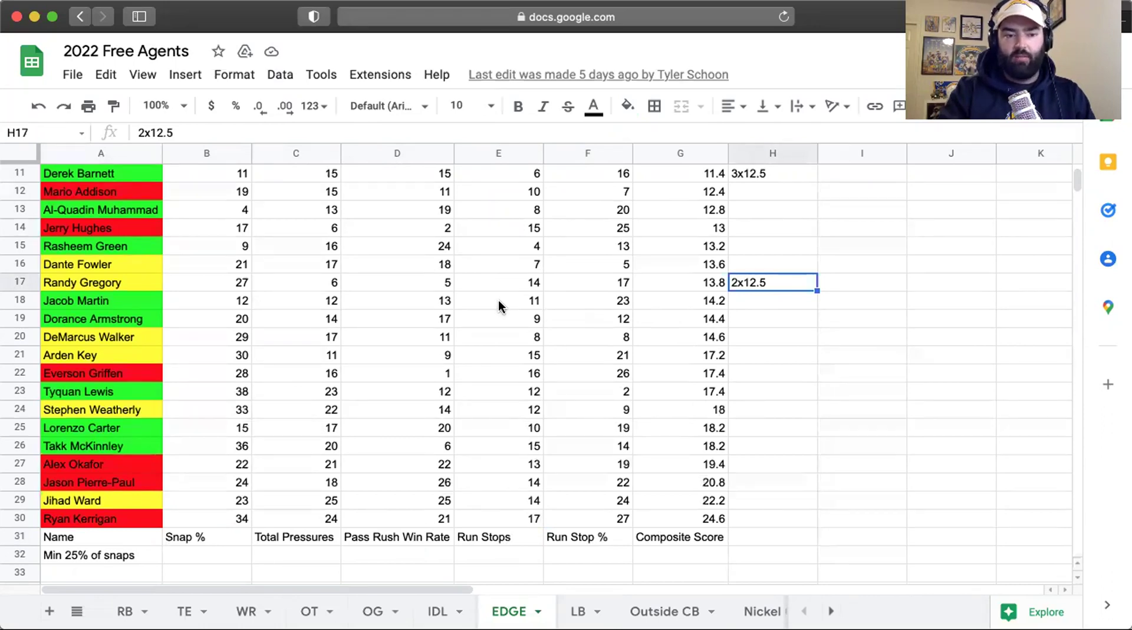
scroll(498, 306, up, 5)
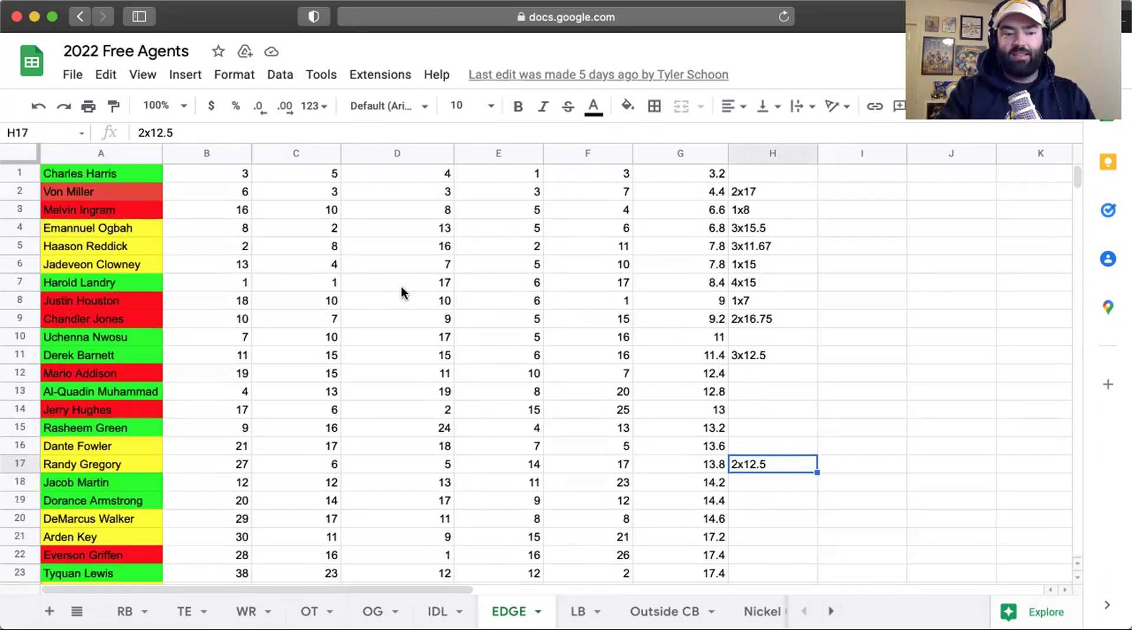
scroll(401, 287, down, 5)
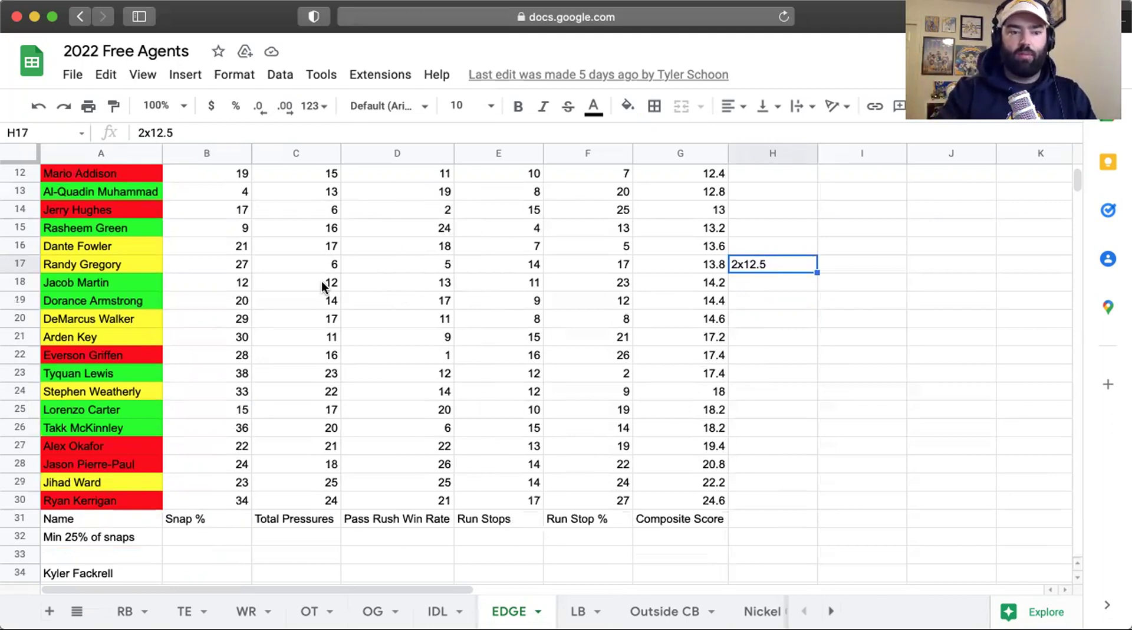
scroll(324, 285, up, 5)
click(231, 176)
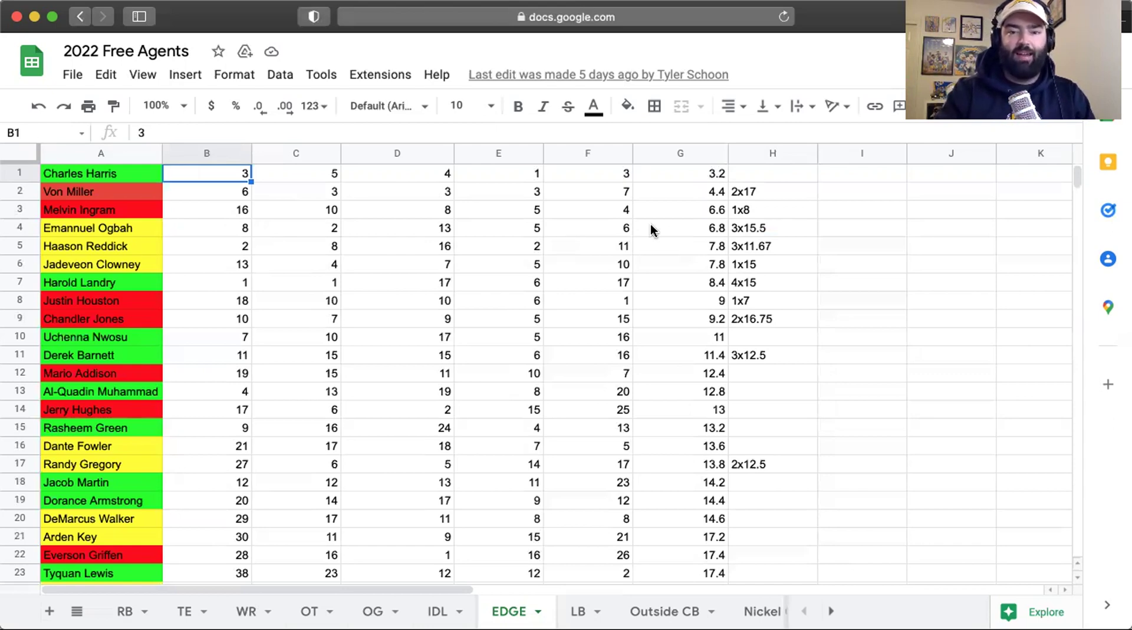
click(773, 177)
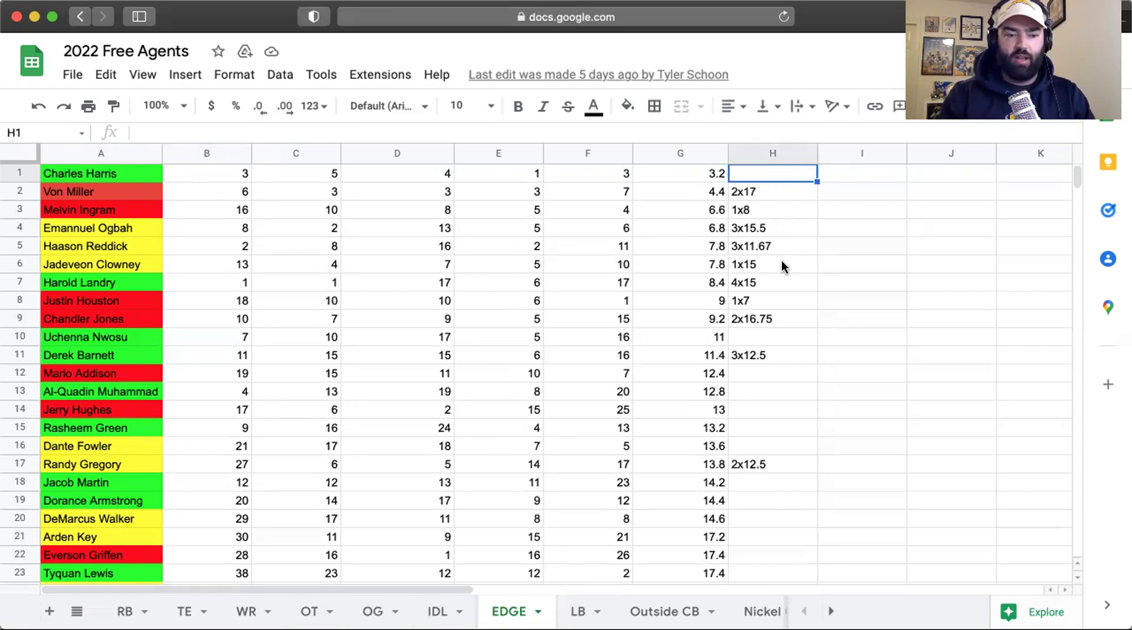
- Compare the players in rows 9 to 11, checking composite scores in G6 and G10 and contract cells H10 and H11
click(128, 341)
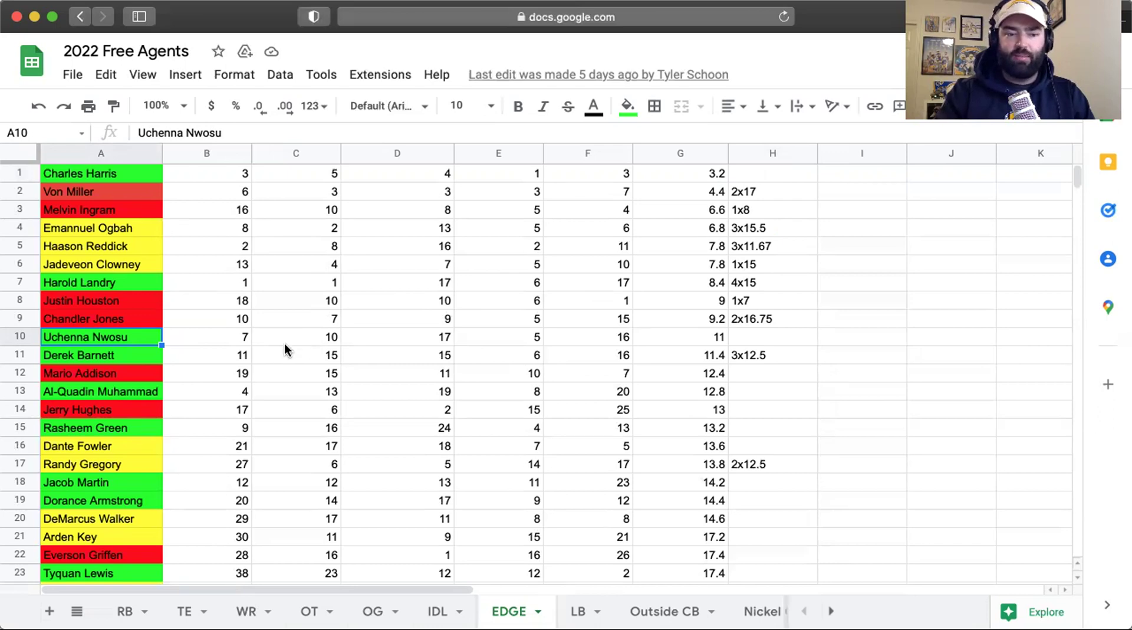
click(122, 354)
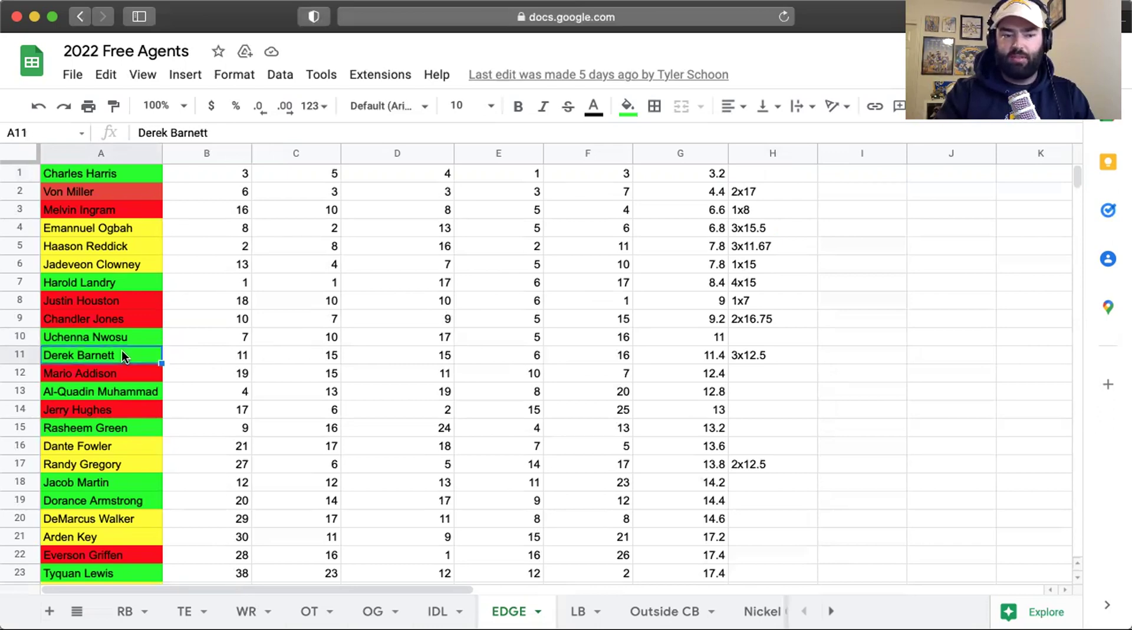
click(127, 321)
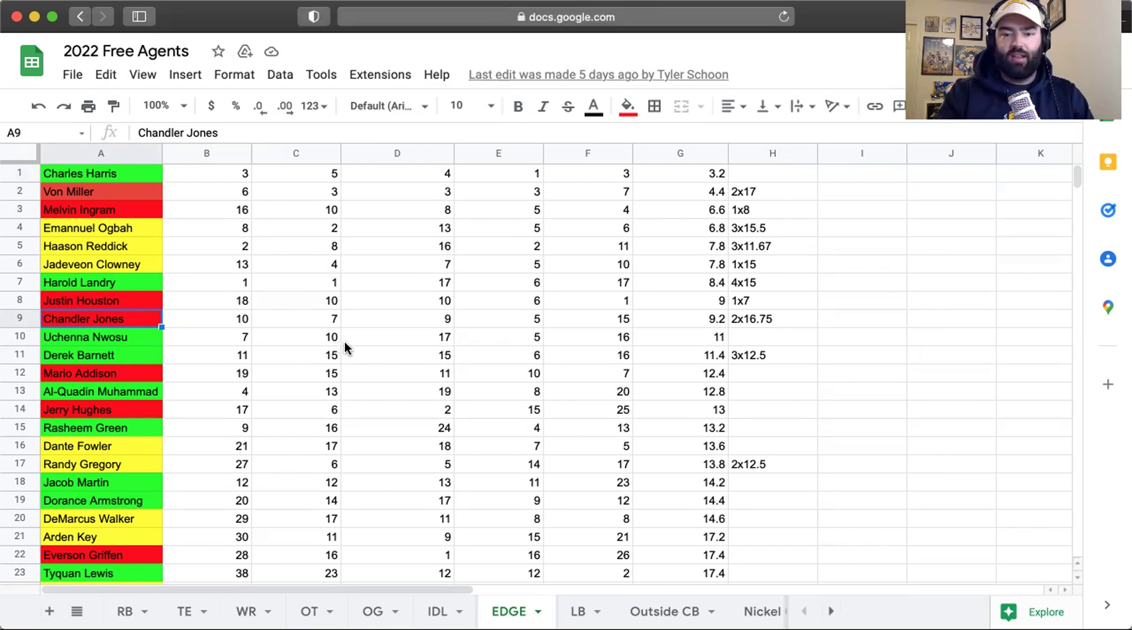
click(692, 278)
click(699, 266)
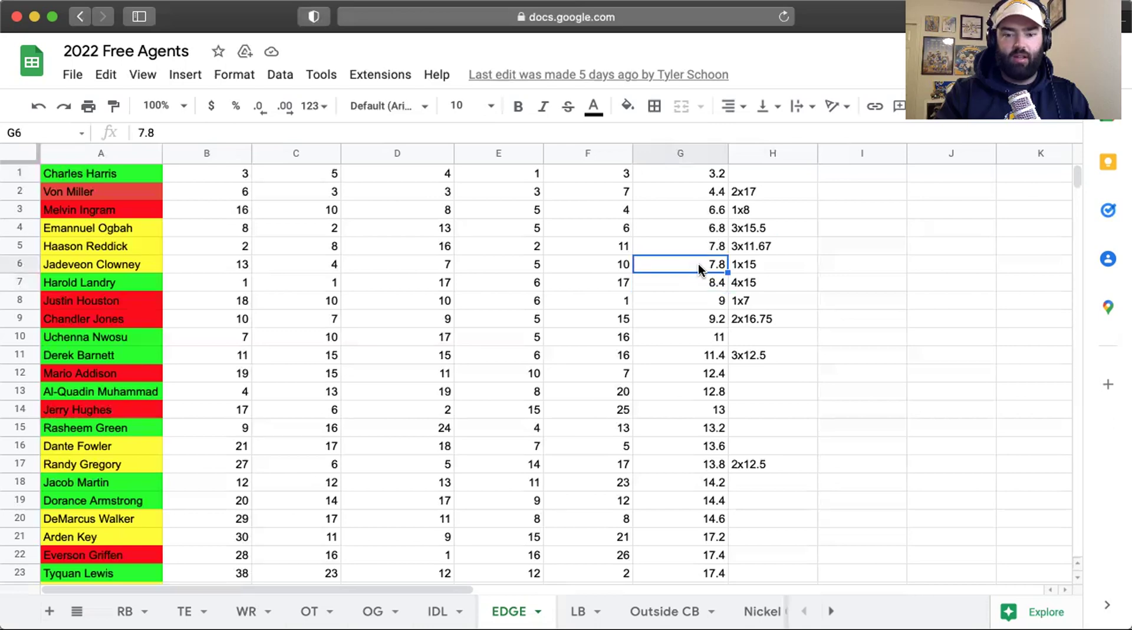
click(694, 341)
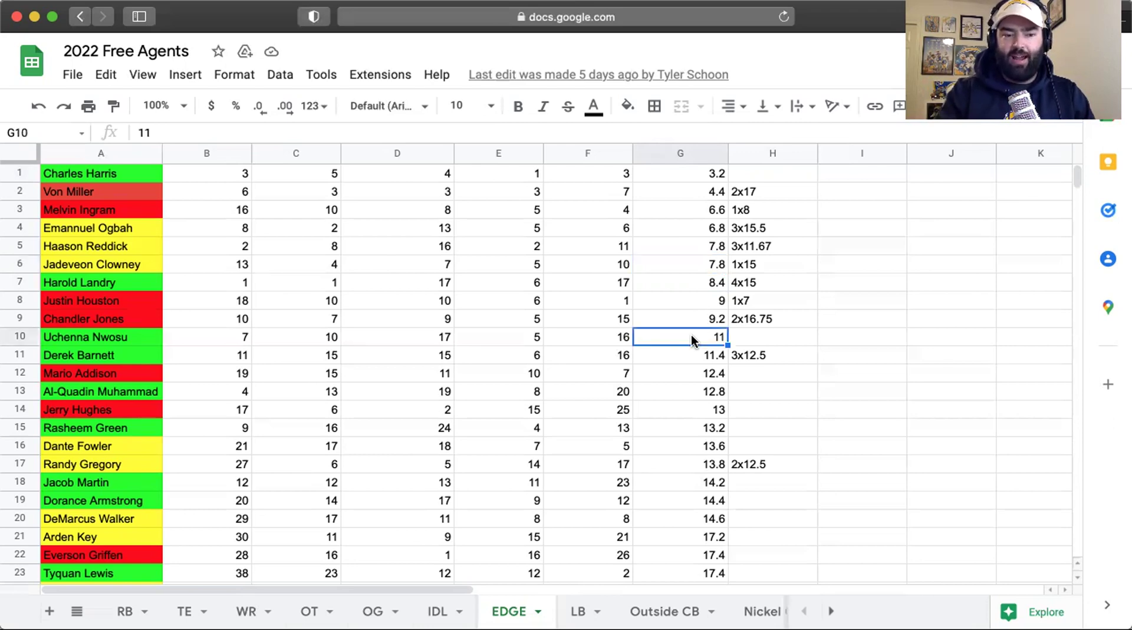
click(752, 334)
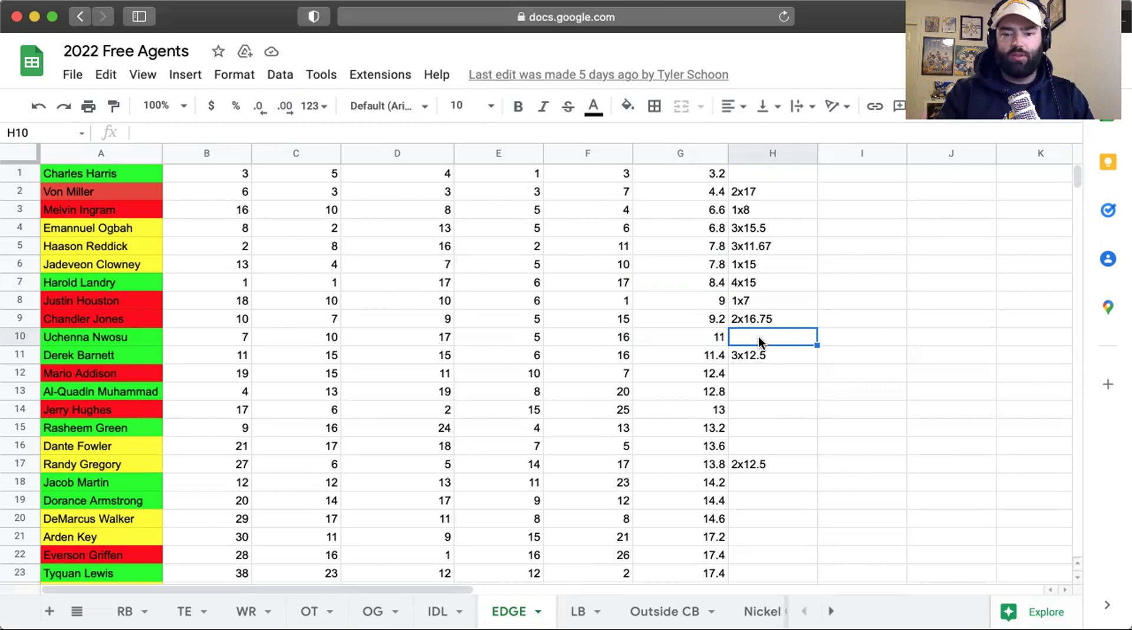
click(760, 356)
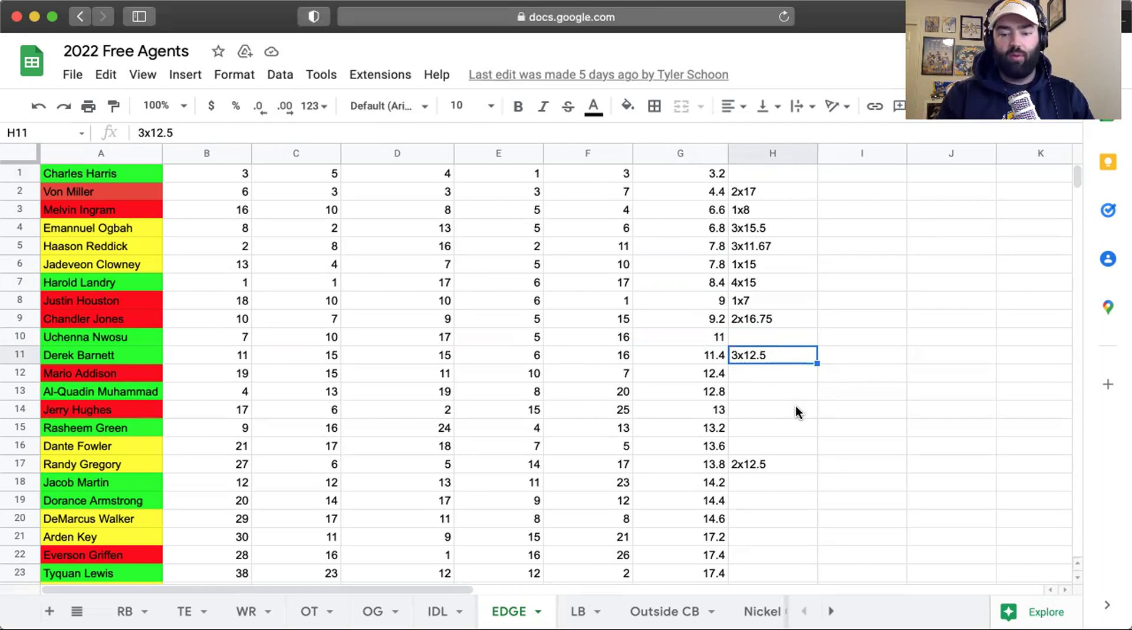
- Examine the row 17 player's contract figure, snap, total pressures and pass rush win rate ranks
click(772, 463)
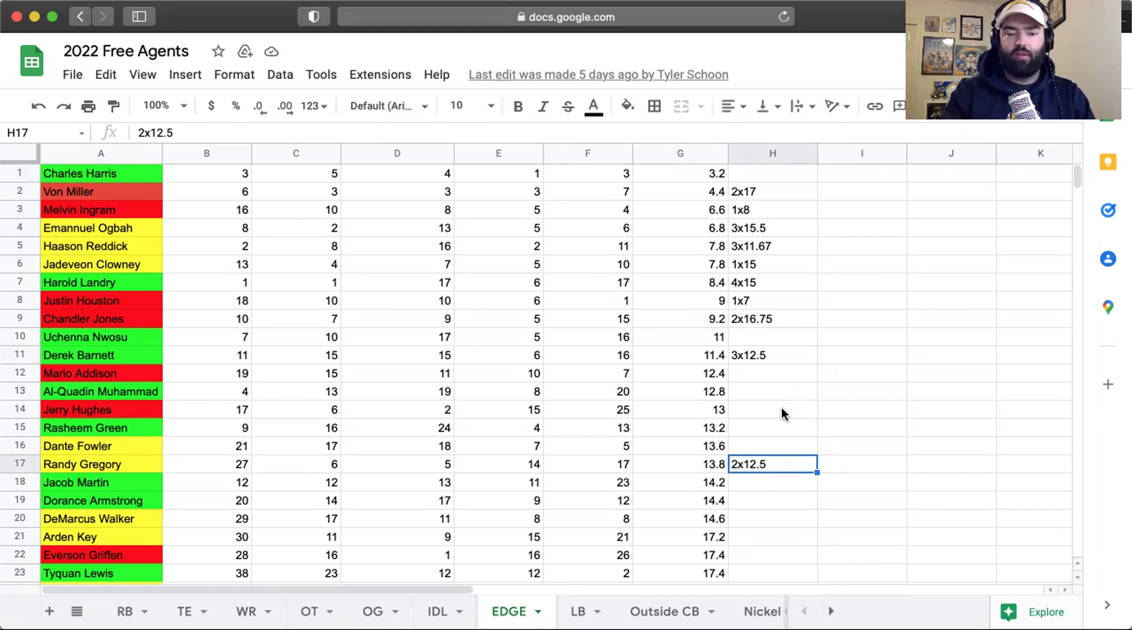
click(241, 469)
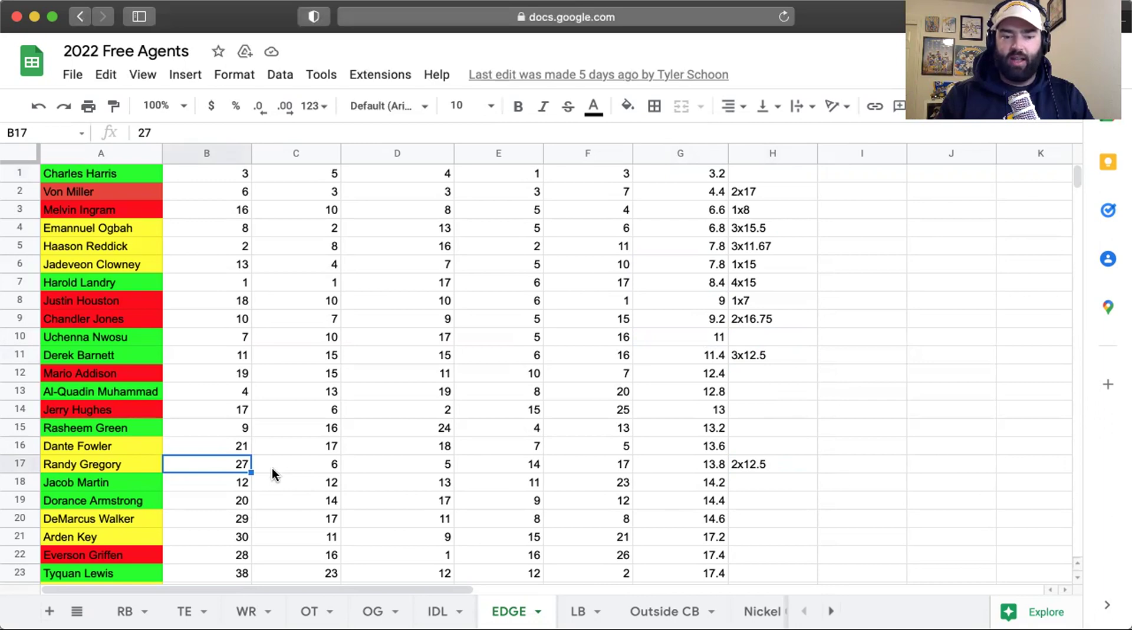
click(313, 463)
click(420, 469)
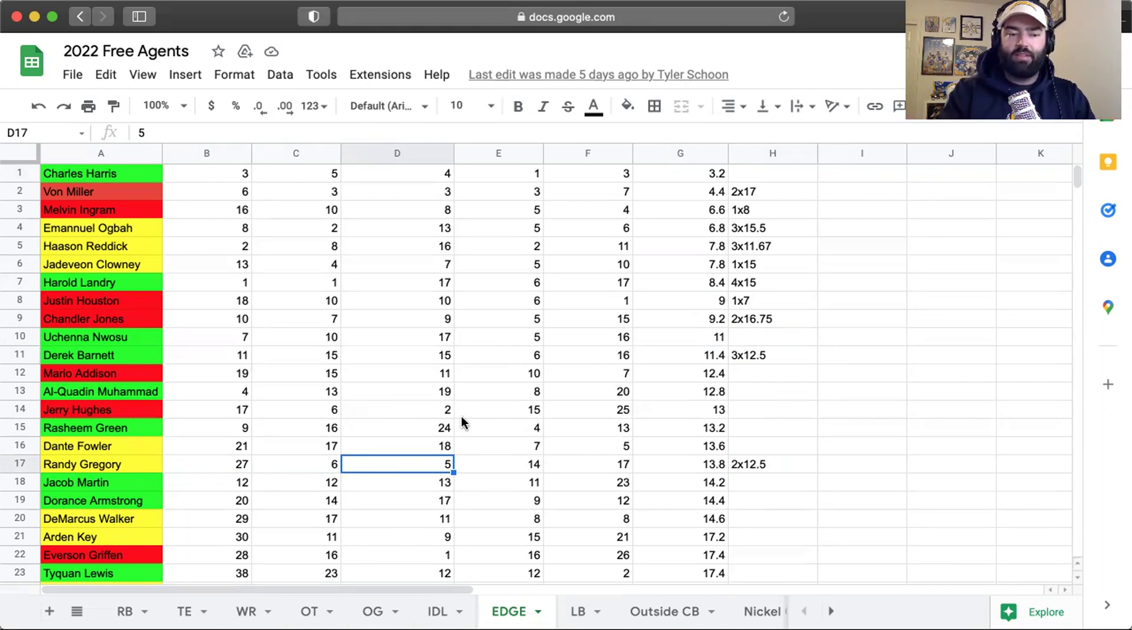
- Examine the row 5 player's contract, pressures, run-stop and pass rush win rate figures against the row 10 player
click(130, 336)
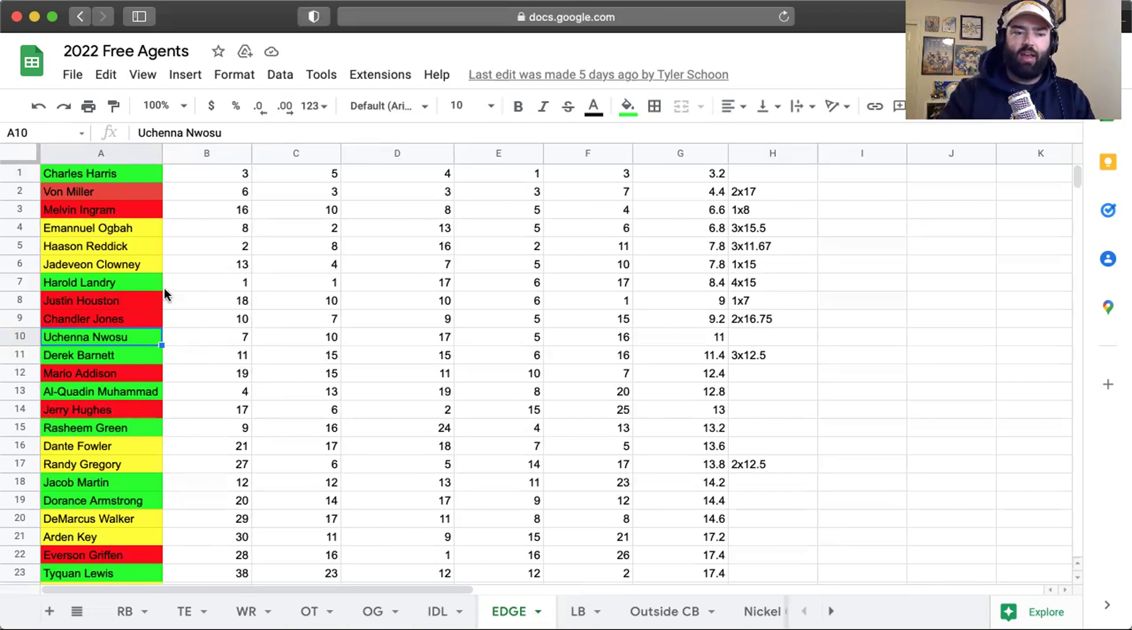
click(119, 245)
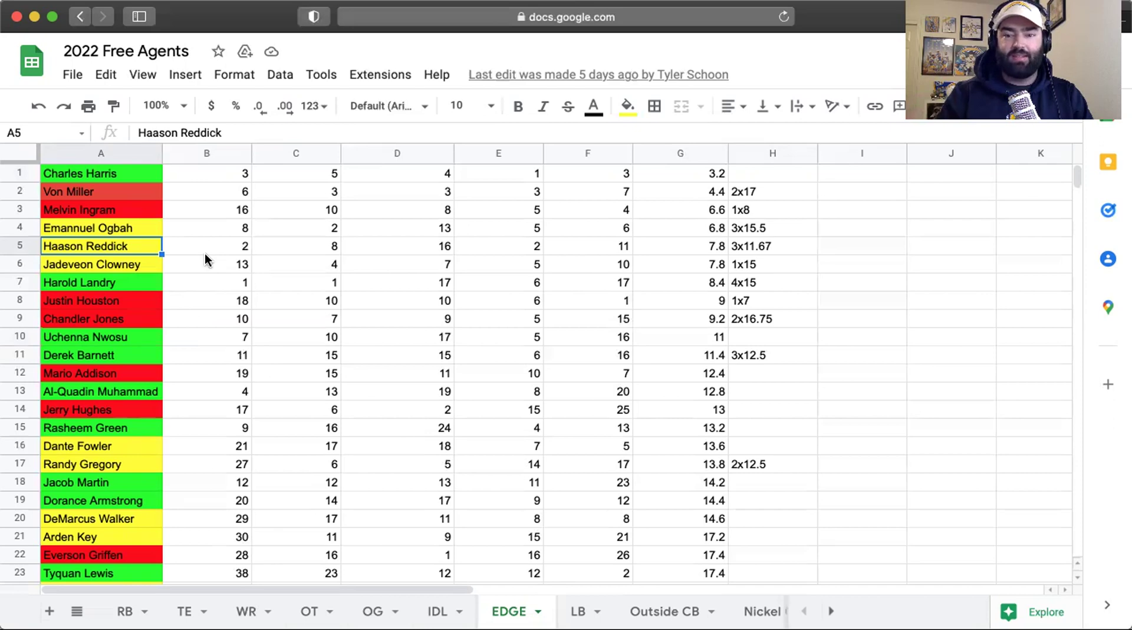
click(763, 247)
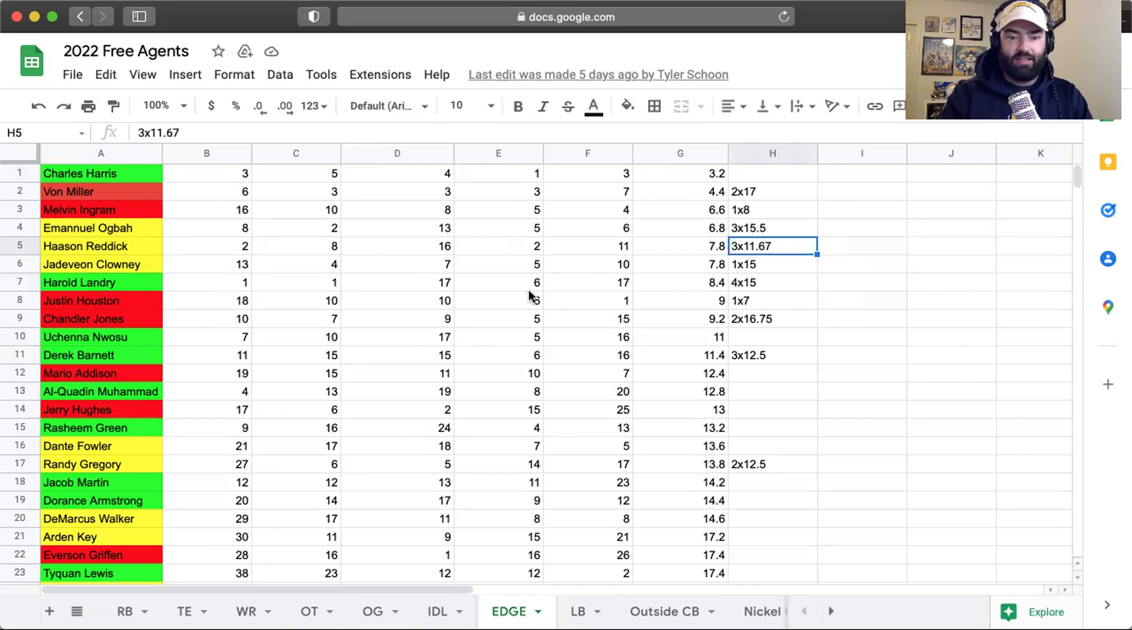
click(324, 247)
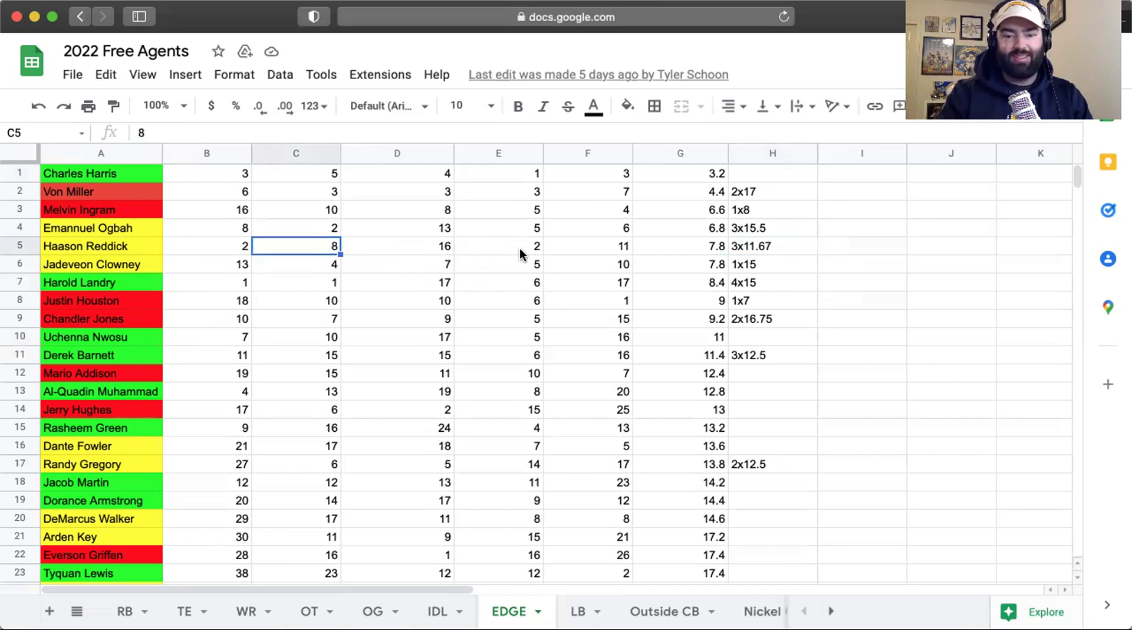
click(518, 248)
click(599, 248)
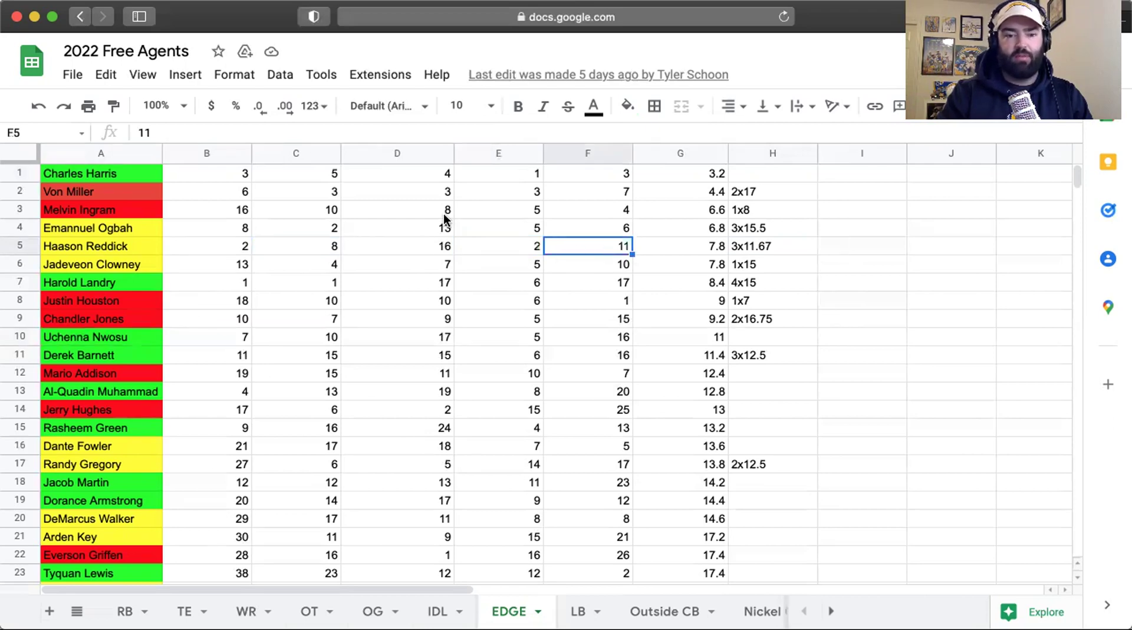
click(441, 247)
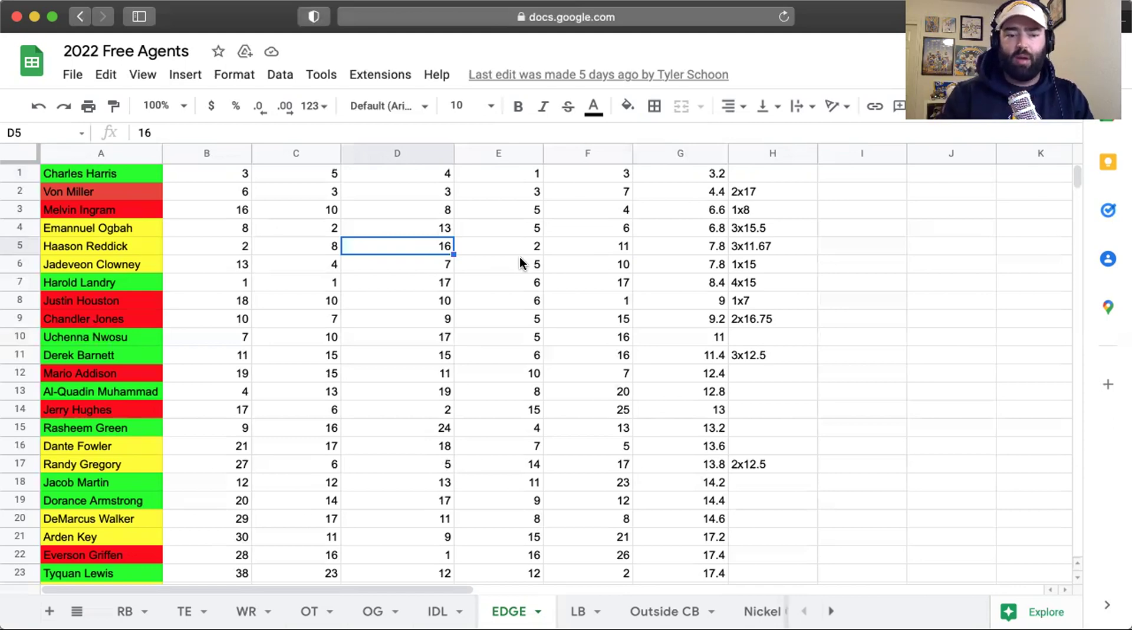
click(409, 337)
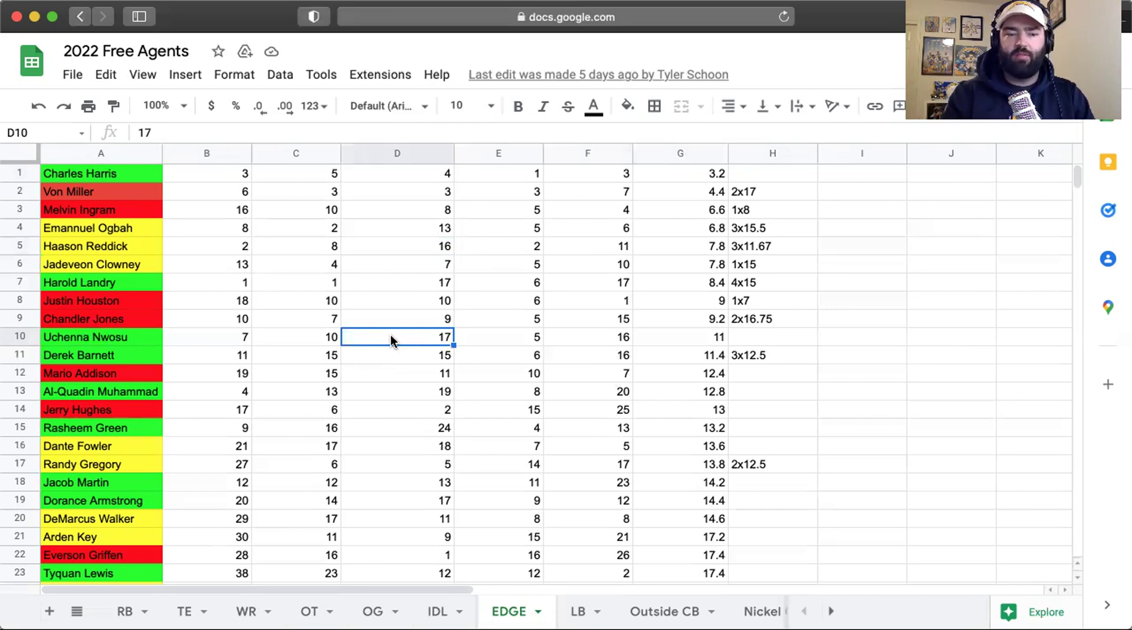
- Examine the row 6 player's ranks from total pressures through run stop %, plus the contract figure in H6
click(125, 264)
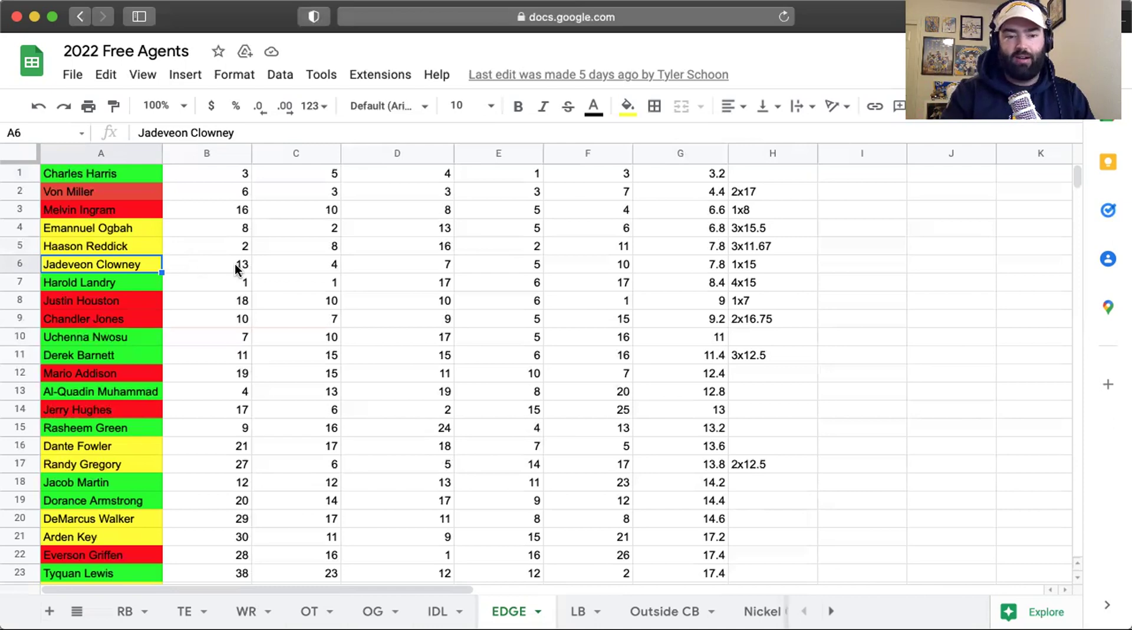
click(305, 268)
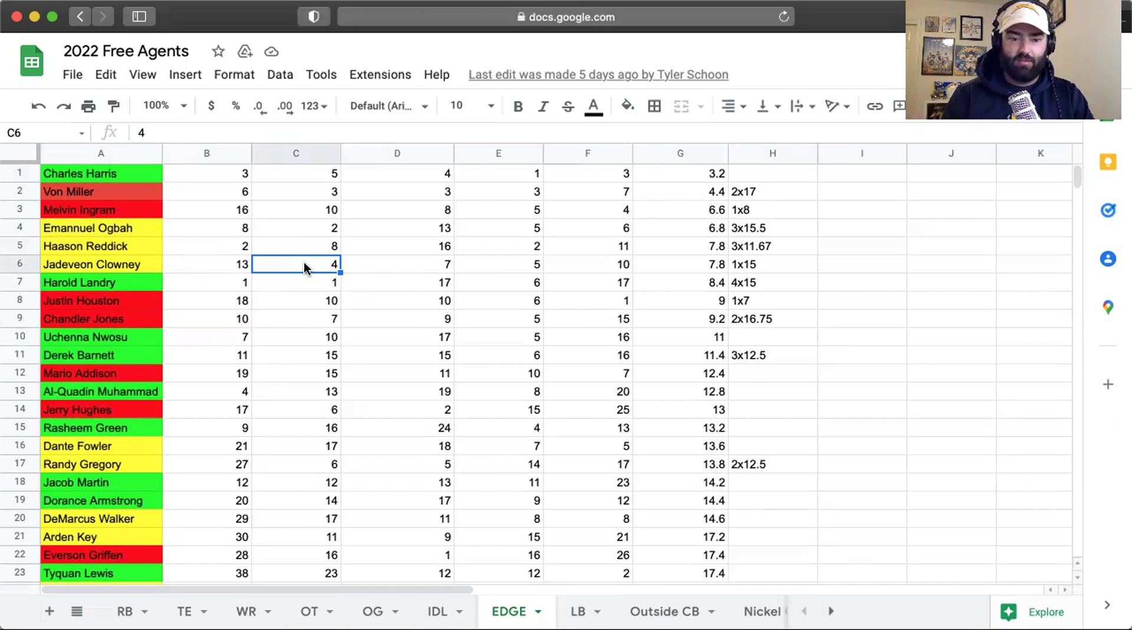
click(380, 266)
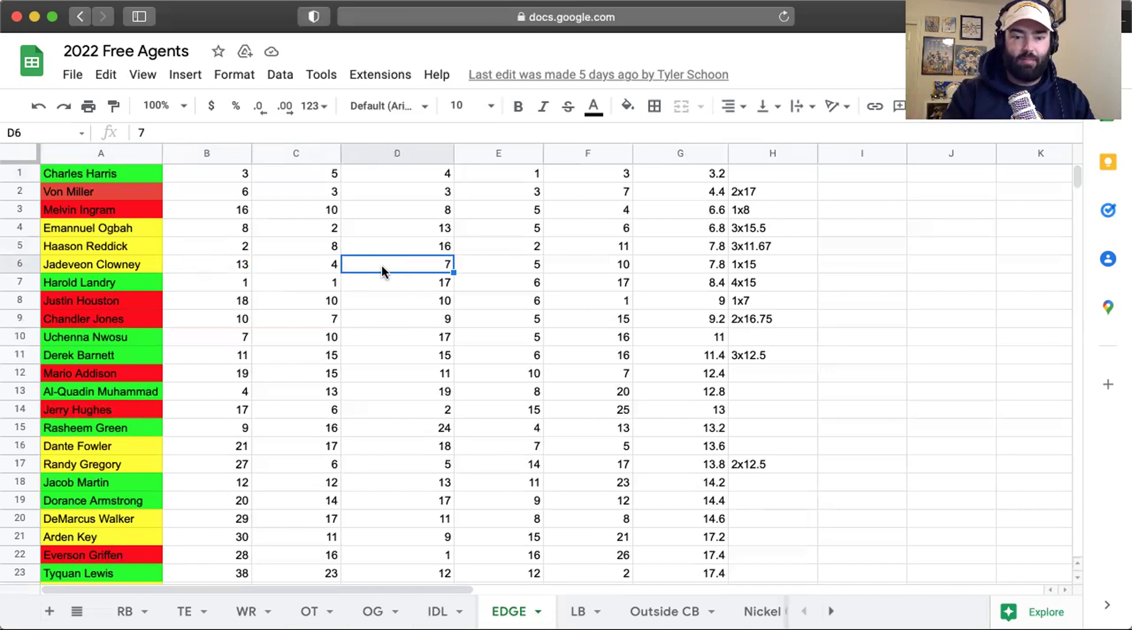
click(511, 268)
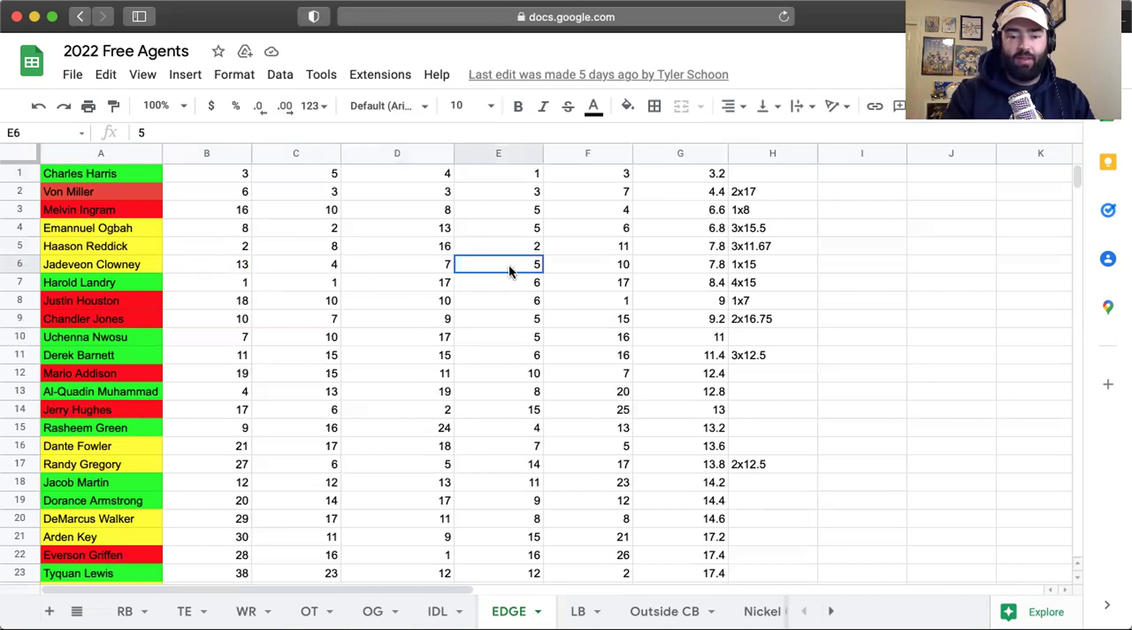
click(605, 265)
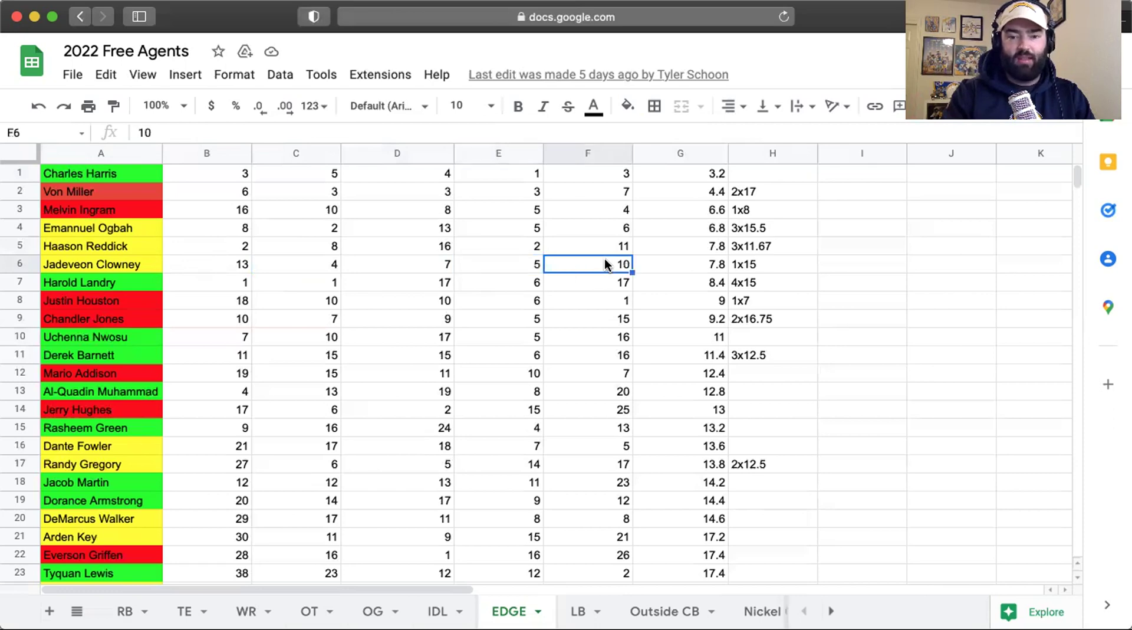
click(752, 270)
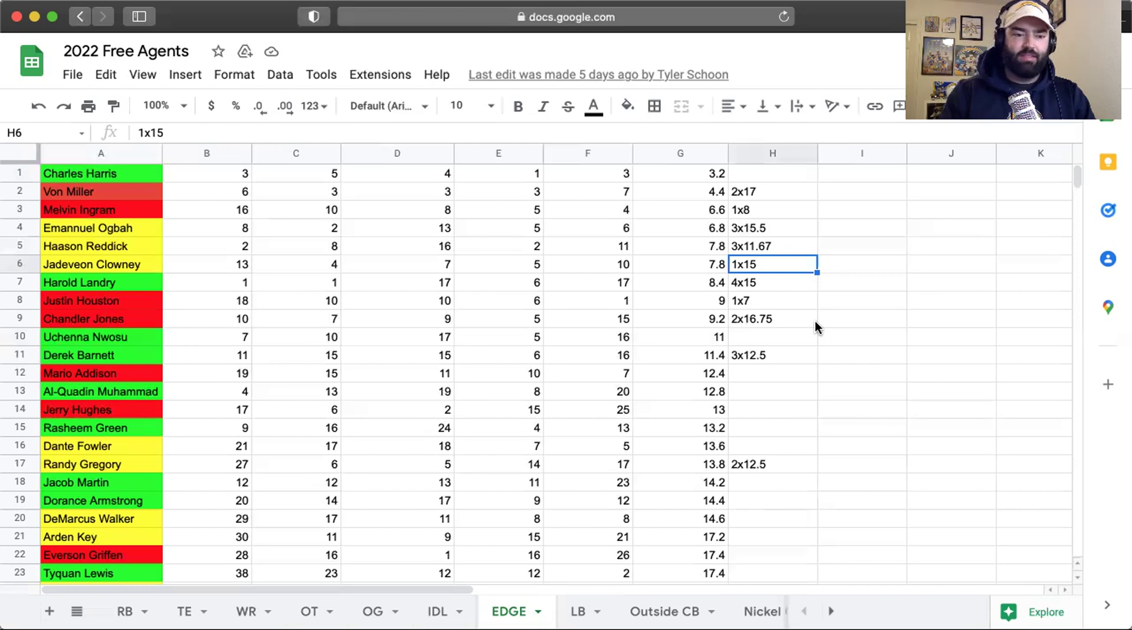
- Examine the row 8 player's ranks through run stop %, plus the row 9 player's run stop % rank and contract figure
click(132, 299)
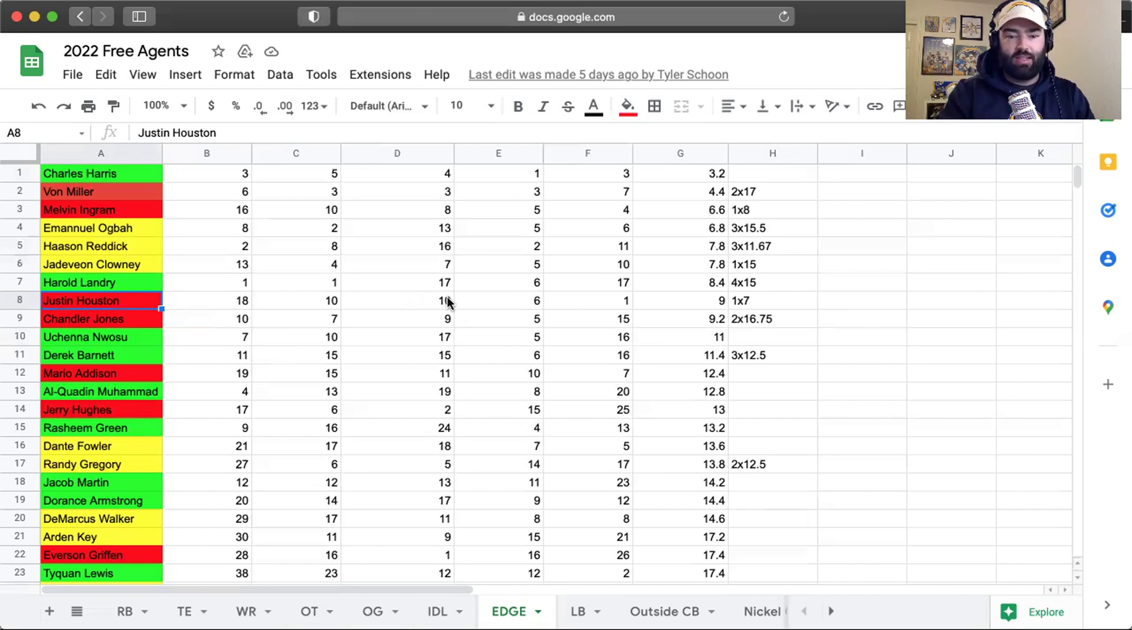
key(Right)
key(Right)
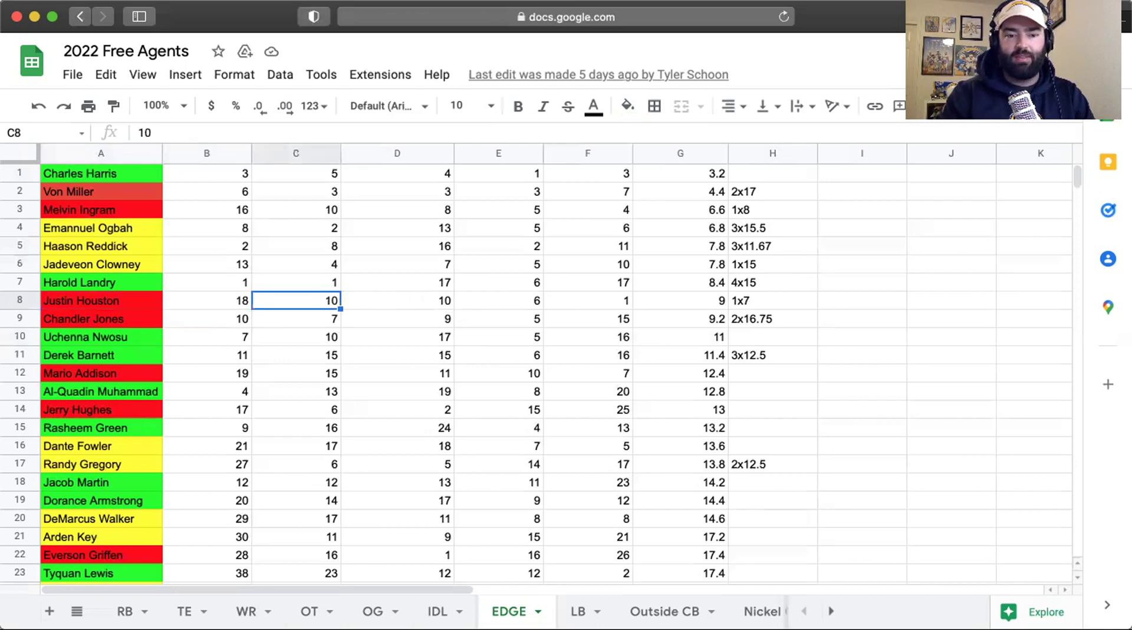
key(Right)
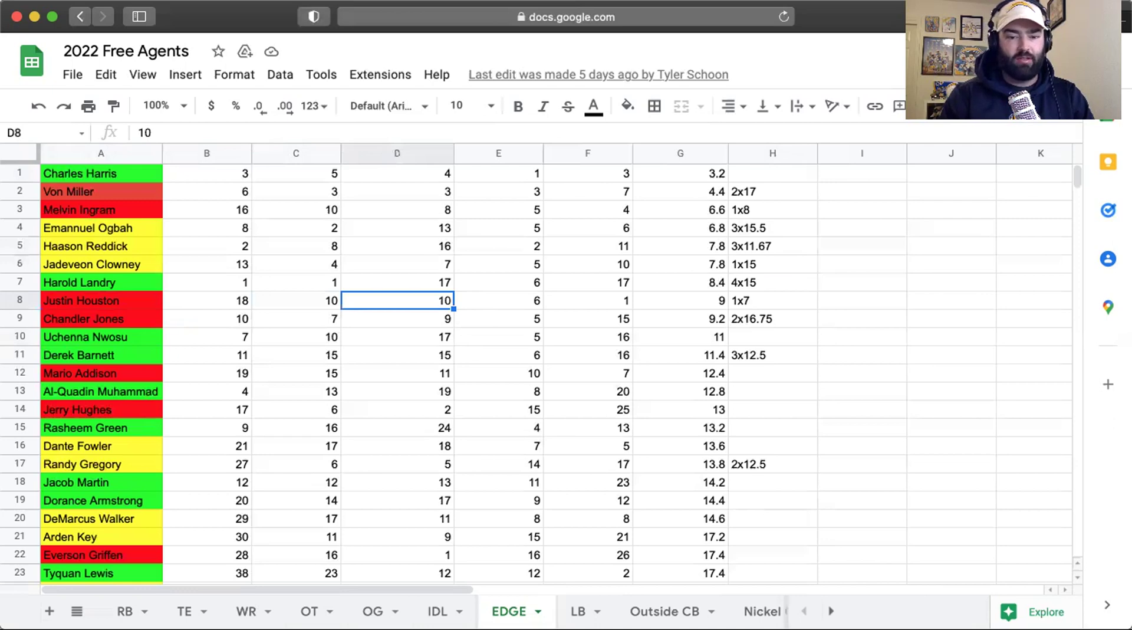
key(Right)
key(Right)
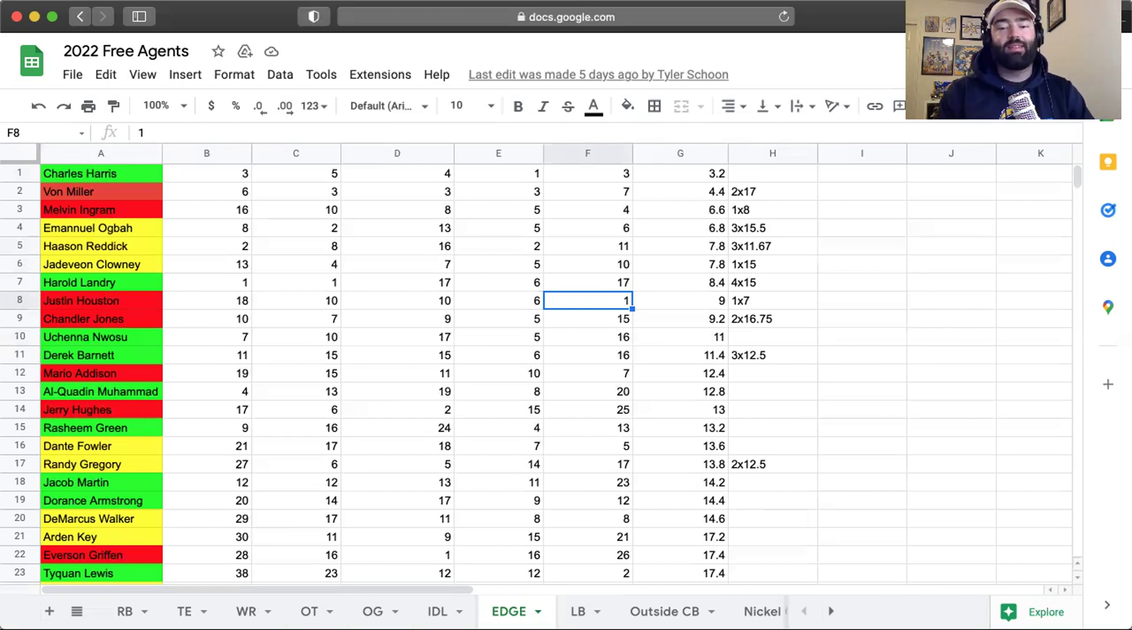
click(588, 318)
click(773, 319)
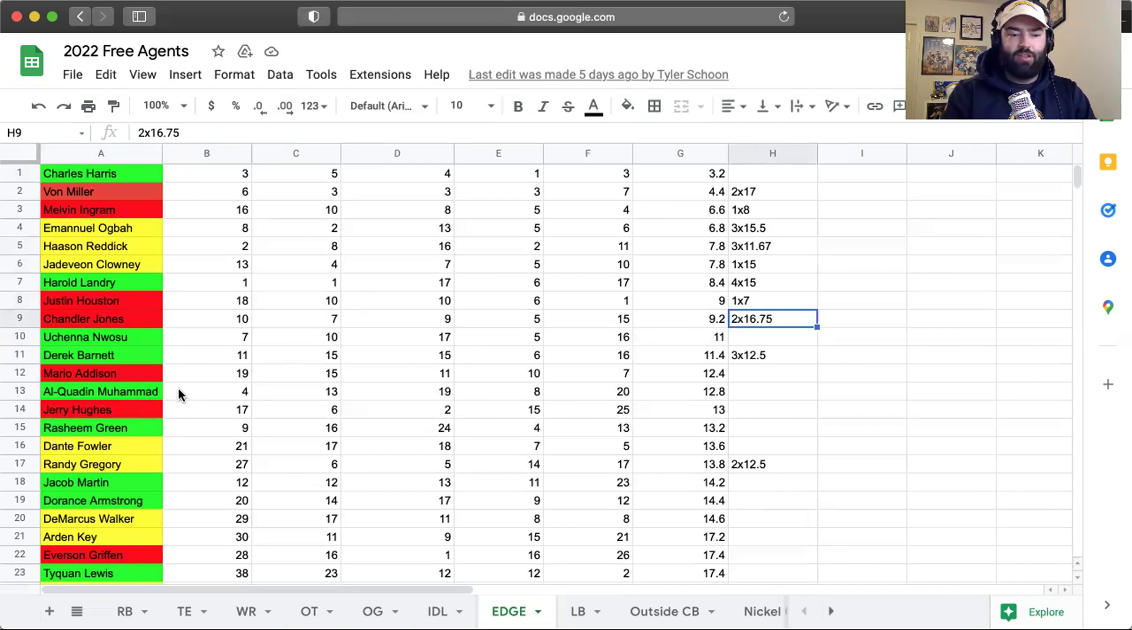
- Examine the row 16 player's ranks from snap % through run stop %, plus the composite score in G16
click(111, 445)
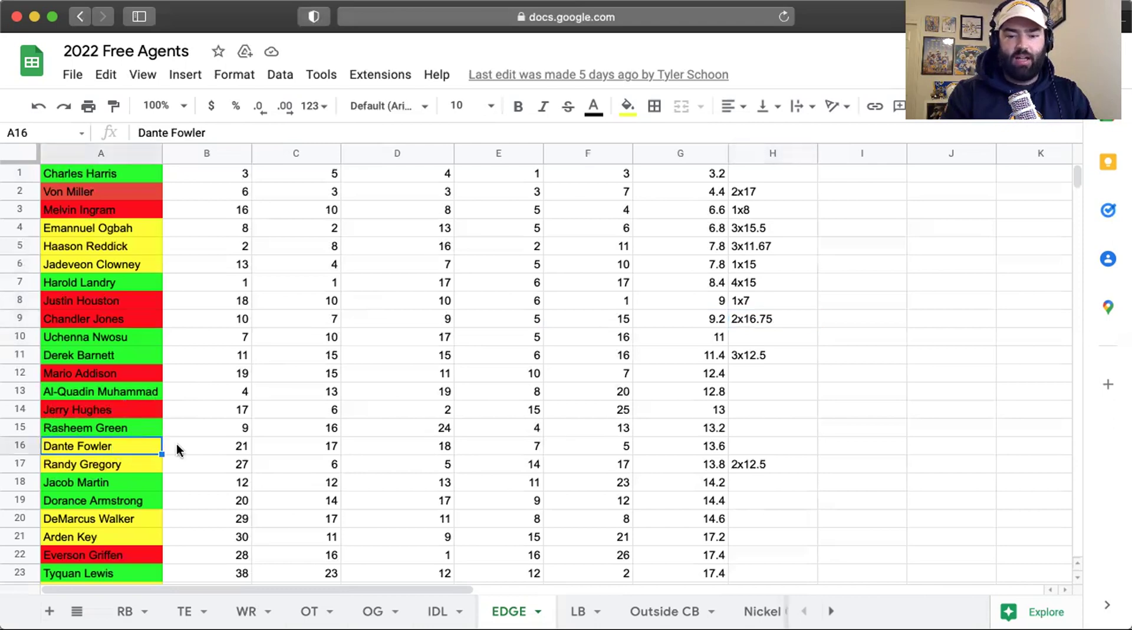
scroll(277, 433, down, 1)
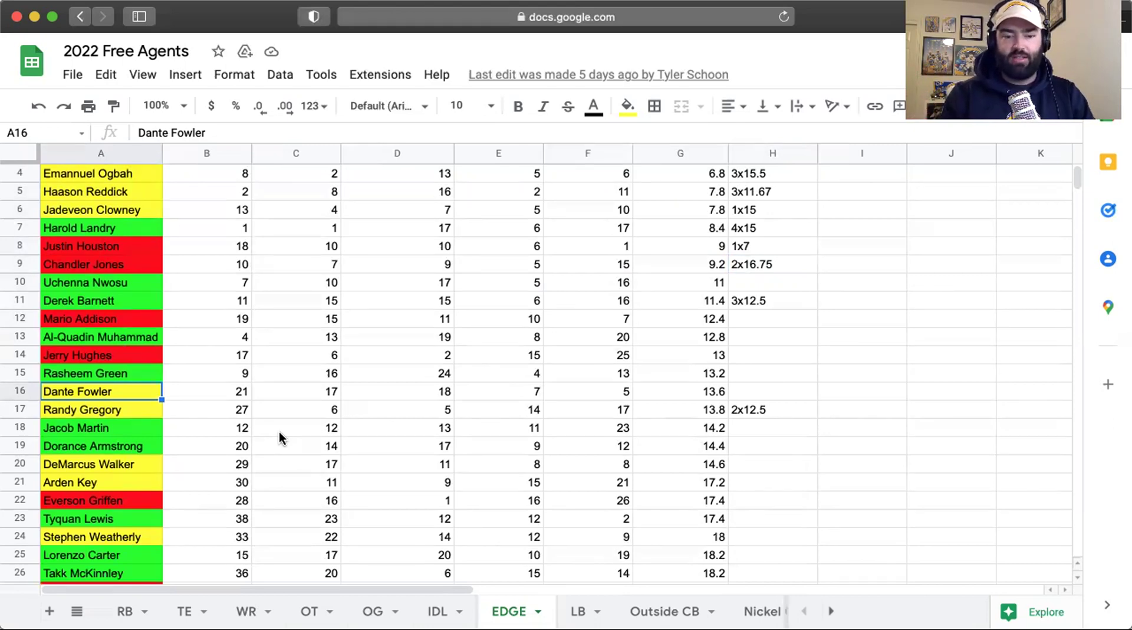
key(Right)
key(Right)
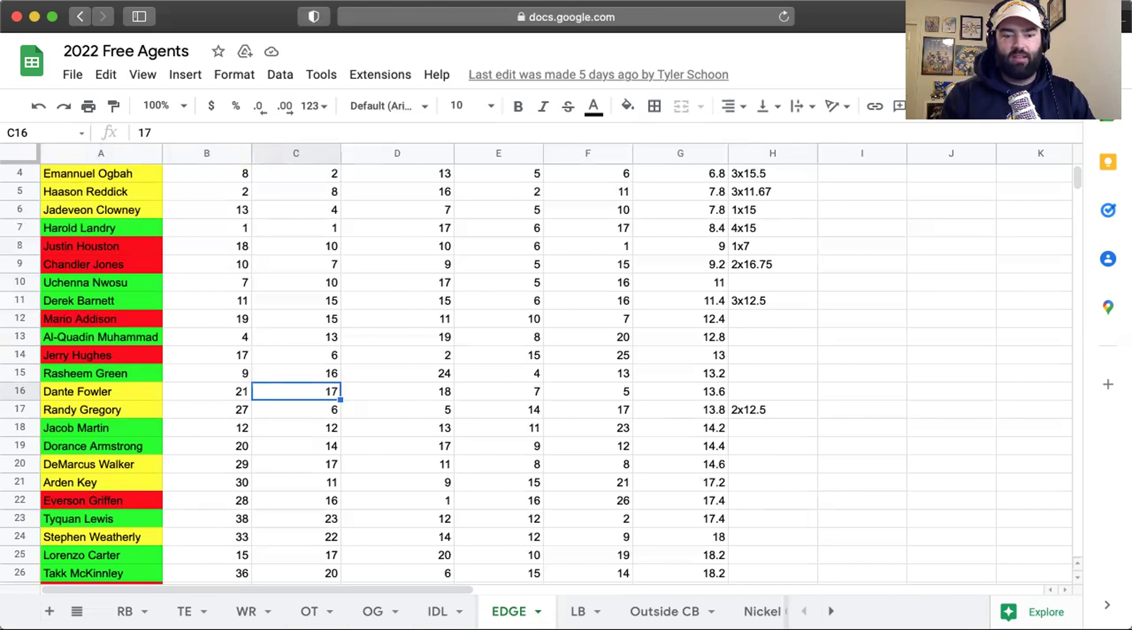
key(Right)
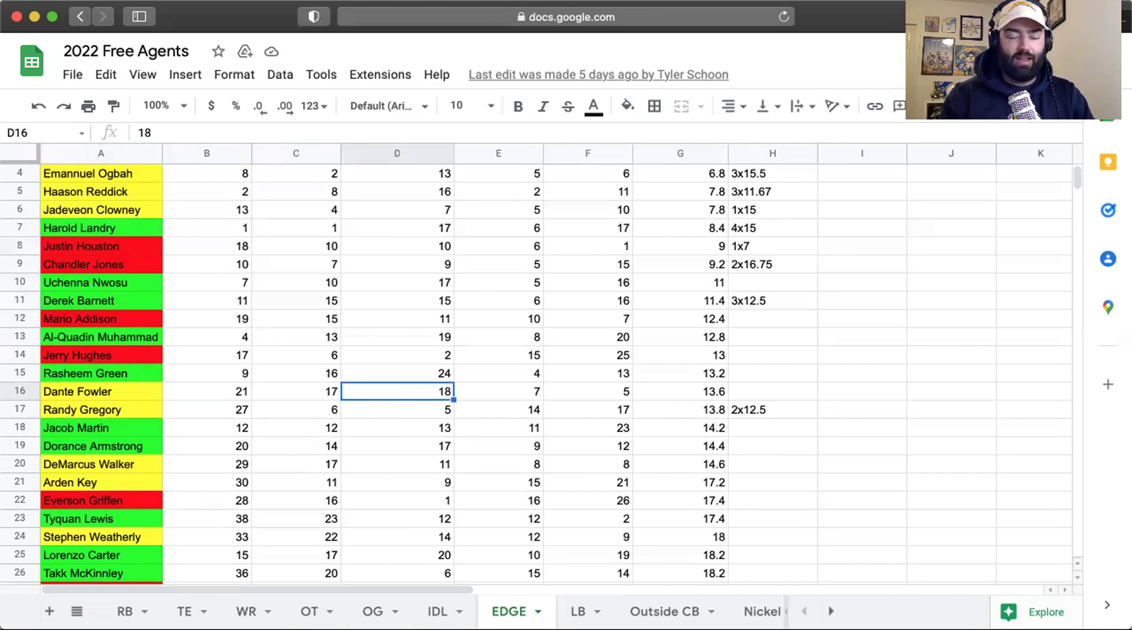
key(Right)
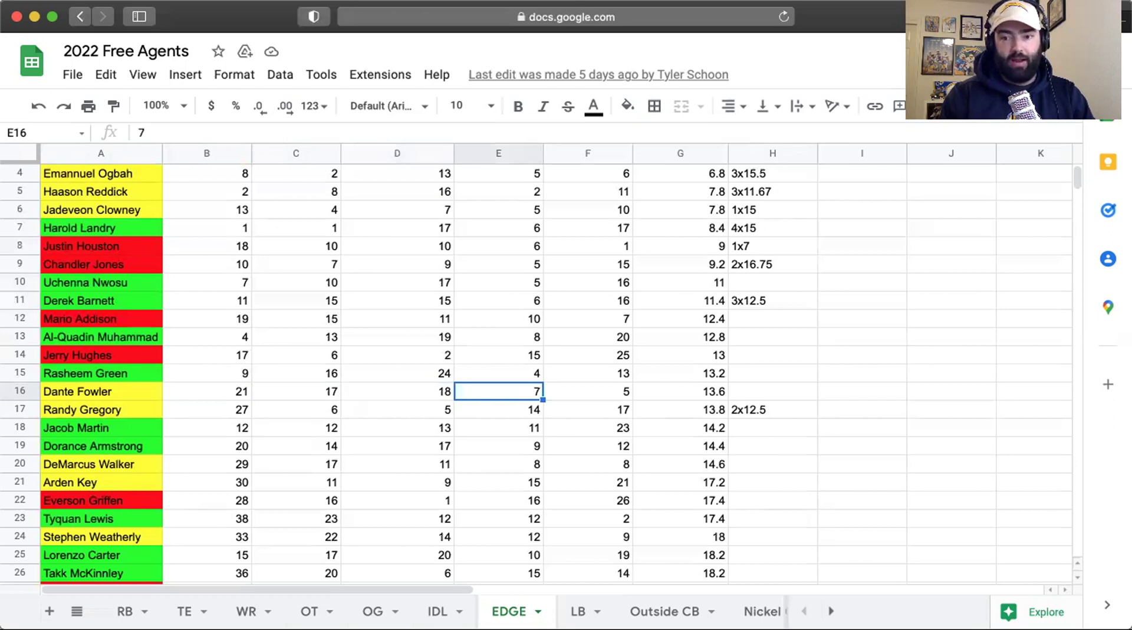
key(Right)
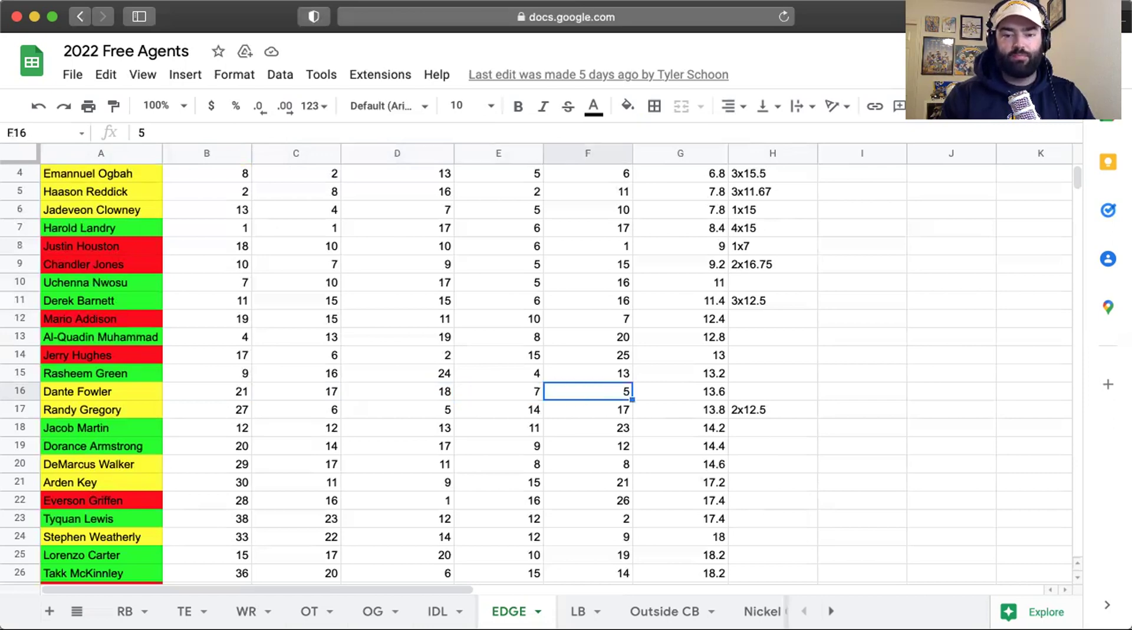
key(Right)
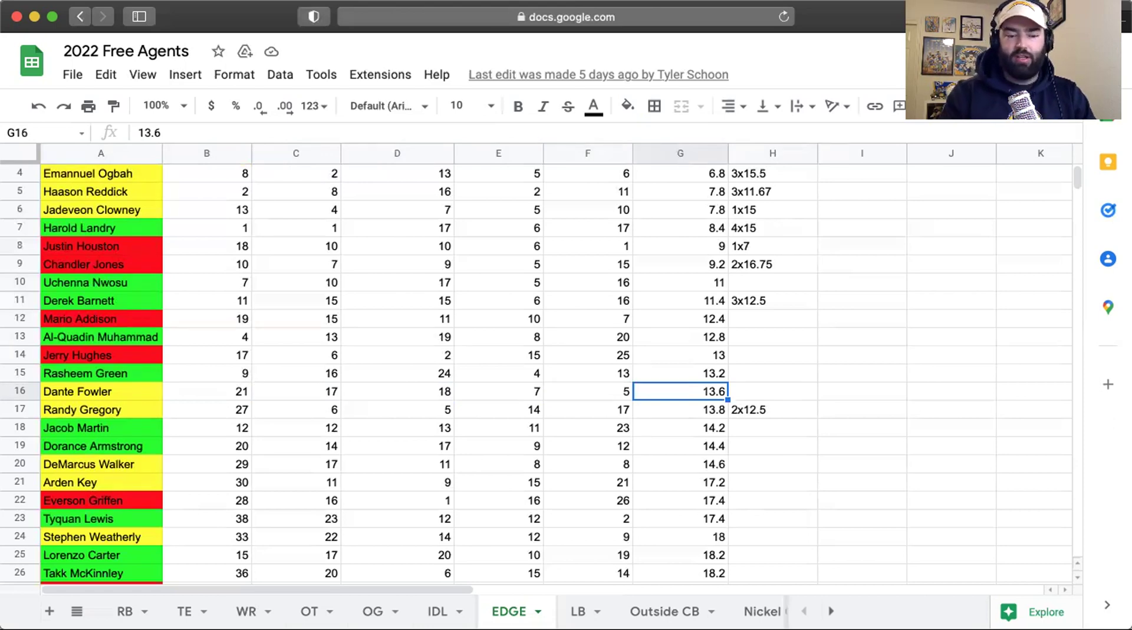
- Look up the row 21 player and examine the row 25 player's ranks through the composite score in G25
click(139, 479)
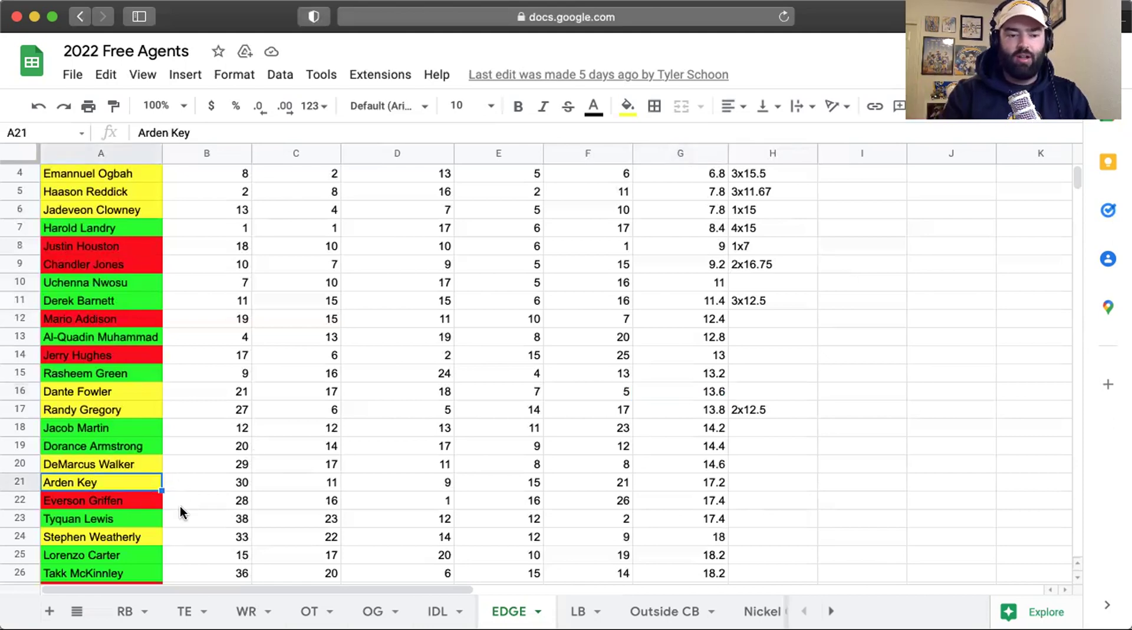
scroll(178, 508, down, 3)
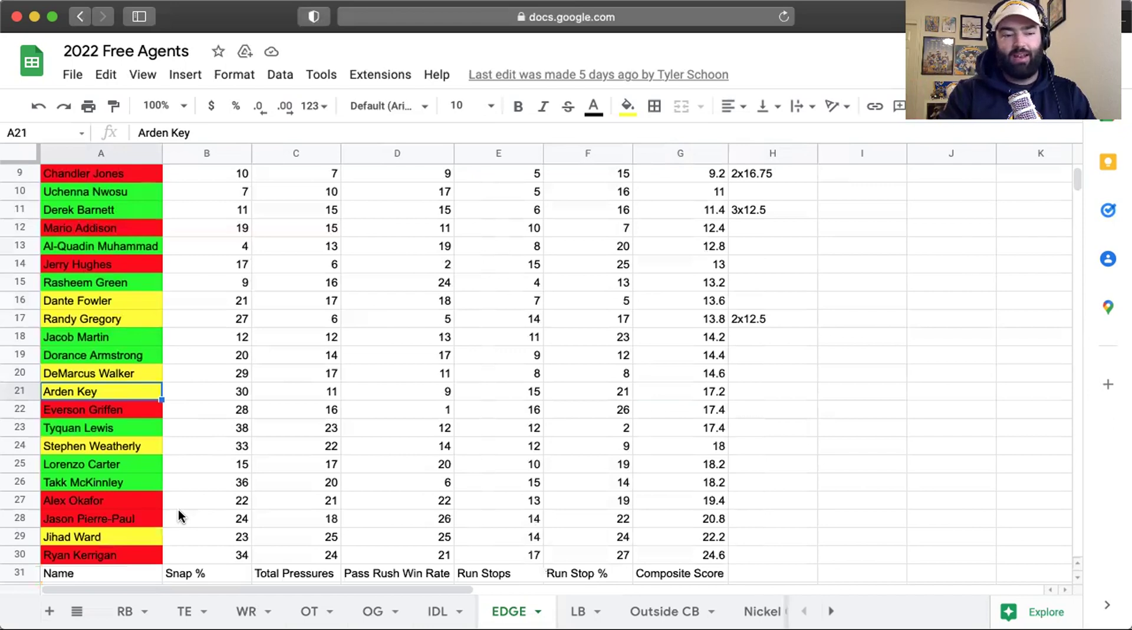
scroll(178, 515, down, 1)
click(111, 426)
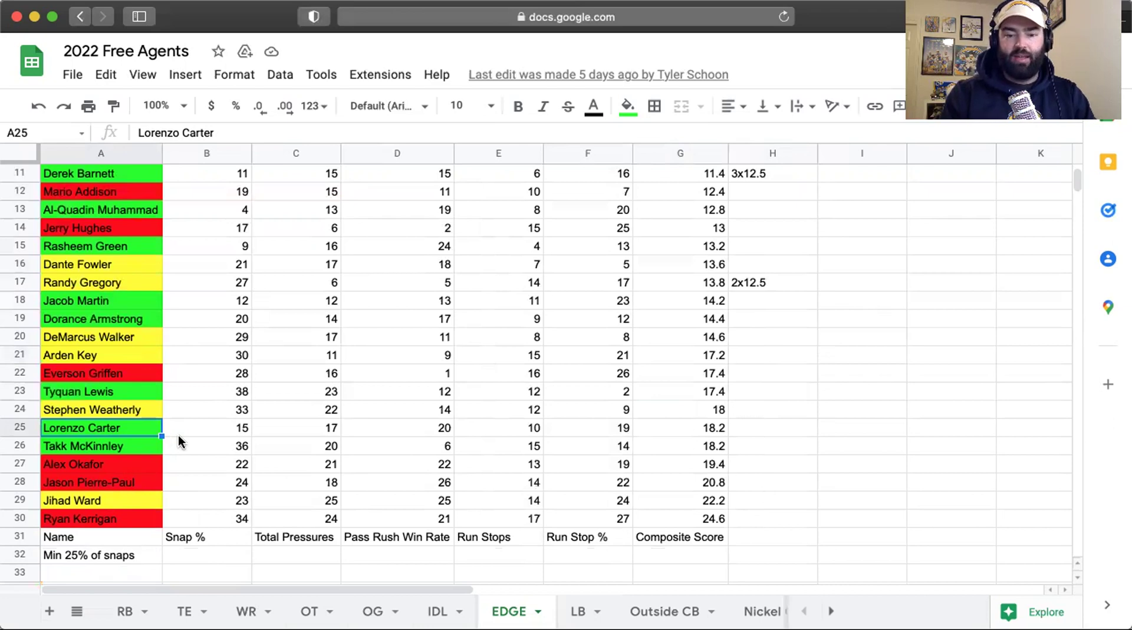
key(Right)
key(Right)
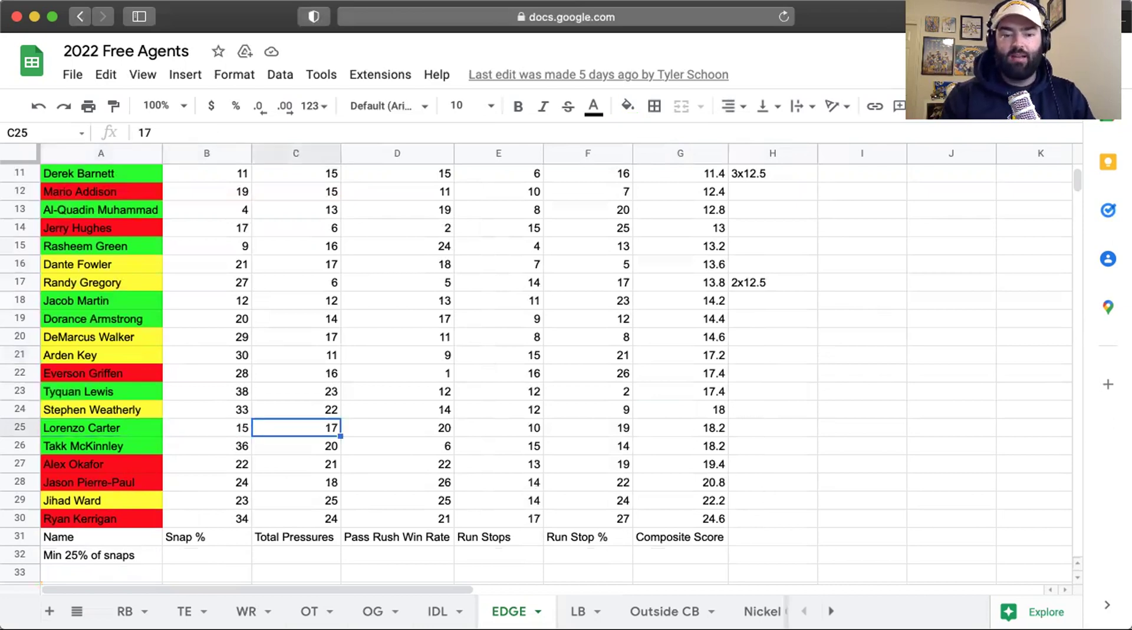
key(Left)
key(Right)
key(Right)
key(Right)
key(Right)
key(Right)
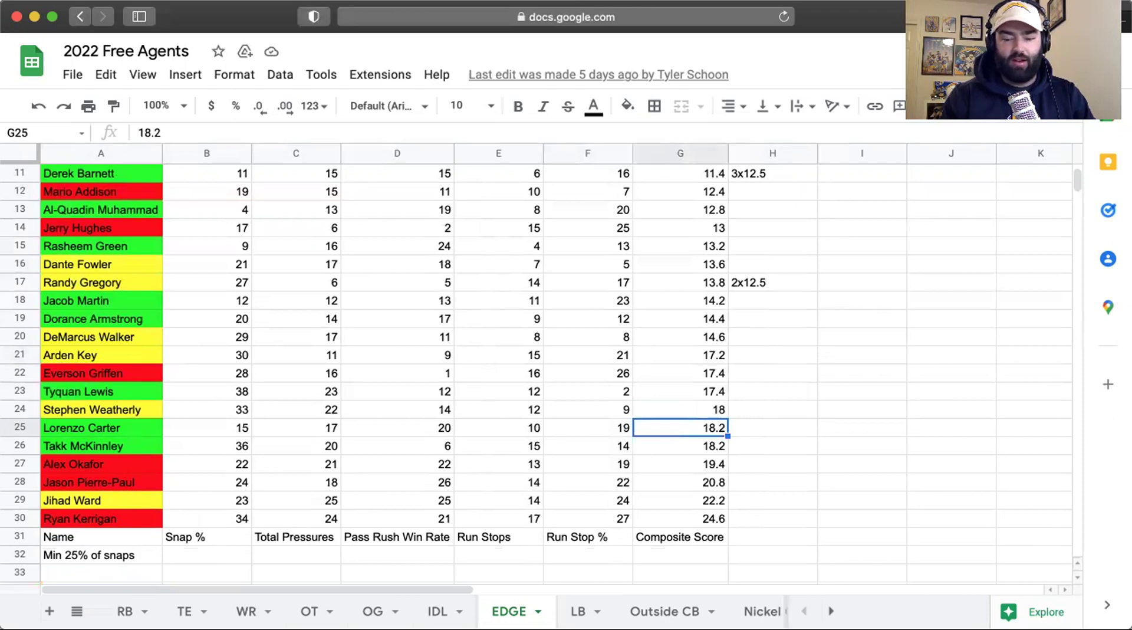
- Check the row 26 player's composite score and pass rush win rate rank
key(Down)
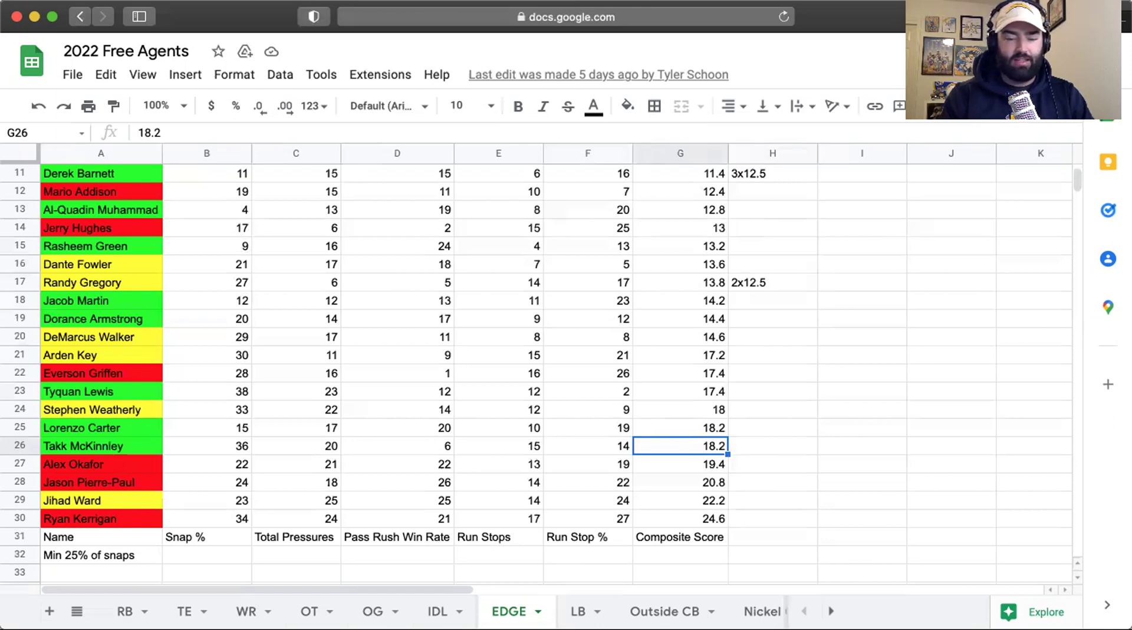
key(Left)
key(Left)
key(Left)
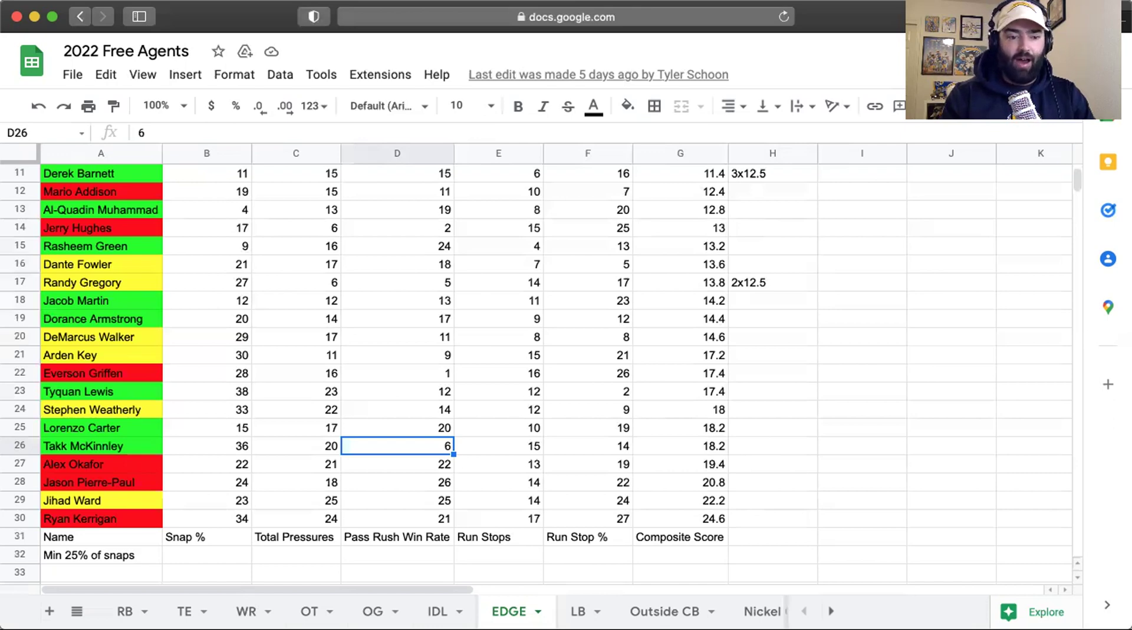
- Compare the pass rush win rate ranks between rows 26 and 17, and check the row 22 player's snap % rank
key(Up)
key(Up)
key(Up)
key(Up)
key(Up)
key(Up)
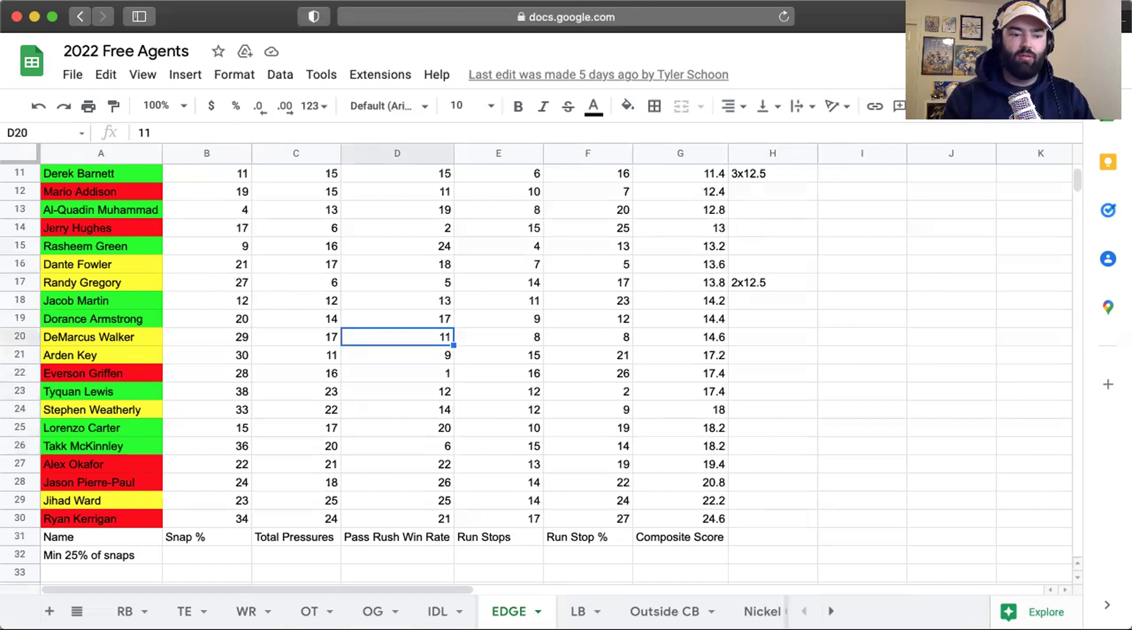
key(Up)
key(Up)
key(Up)
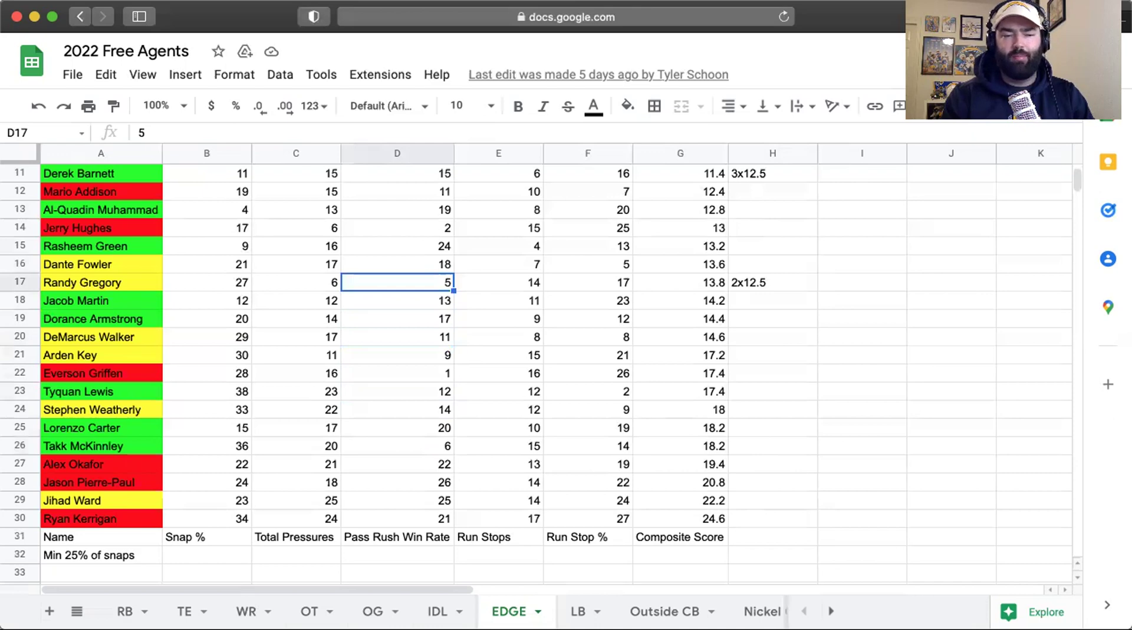
key(Down)
key(Down)
key(Down)
key(Down)
key(Down)
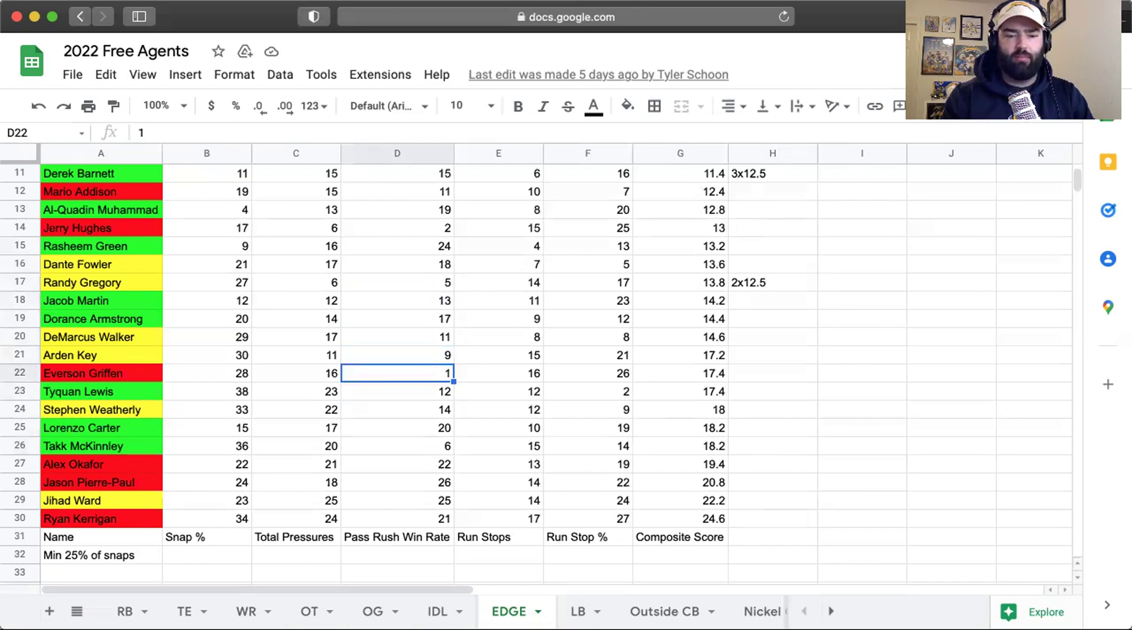
key(Left)
key(Left)
key(Left)
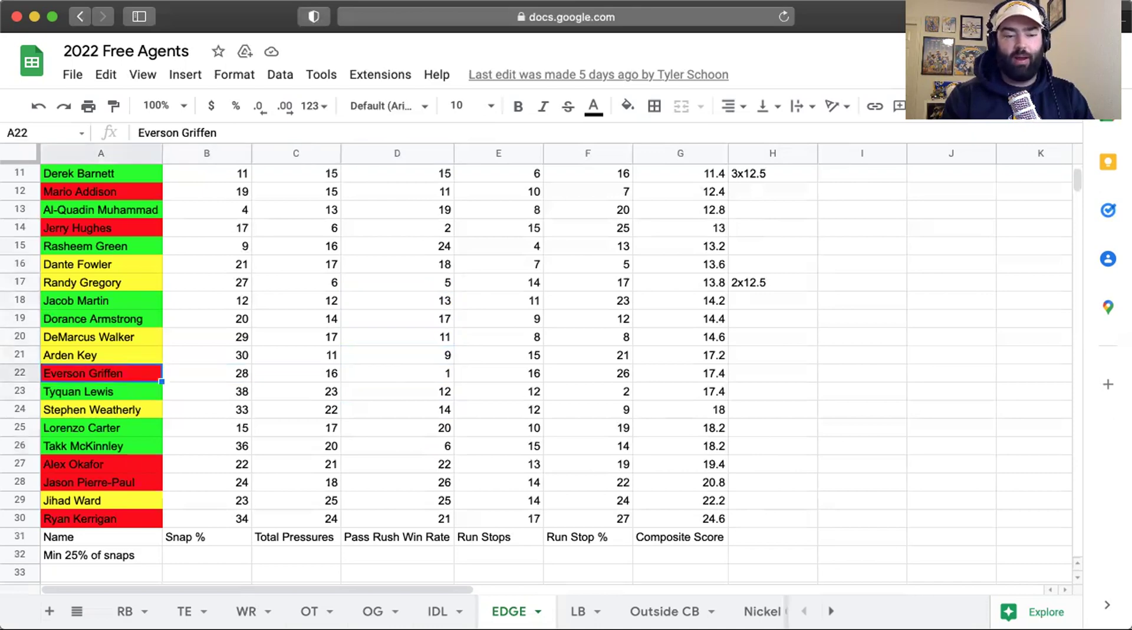
key(Right)
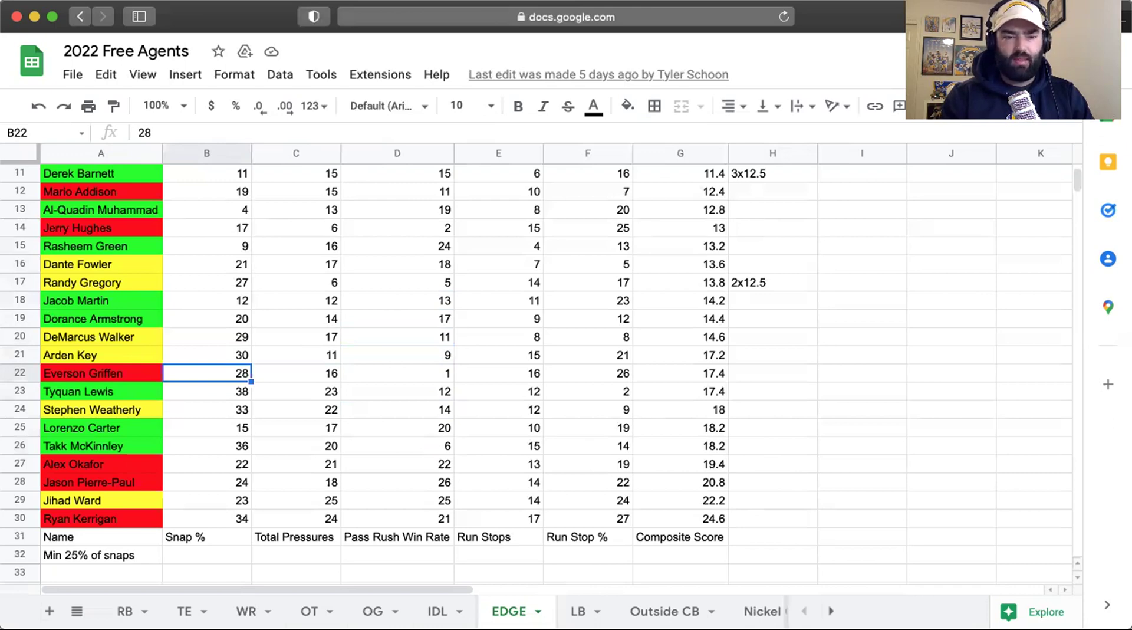
- Scan the snap % ranks in column B from row 22 up to the top of the EDGE list
key(Up)
key(Up)
key(Up)
key(Up)
key(Up)
key(Up)
key(Up)
key(Up)
key(Up)
key(Up)
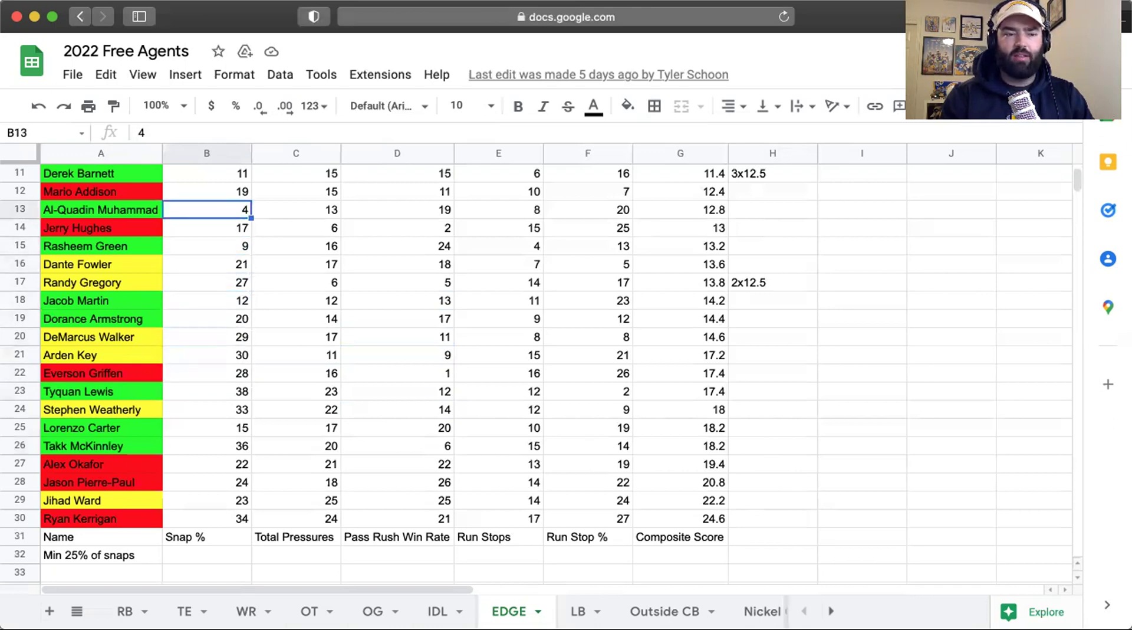
key(Up)
key(Up)
key(Up)
key(Up)
key(Up)
key(Up)
key(Up)
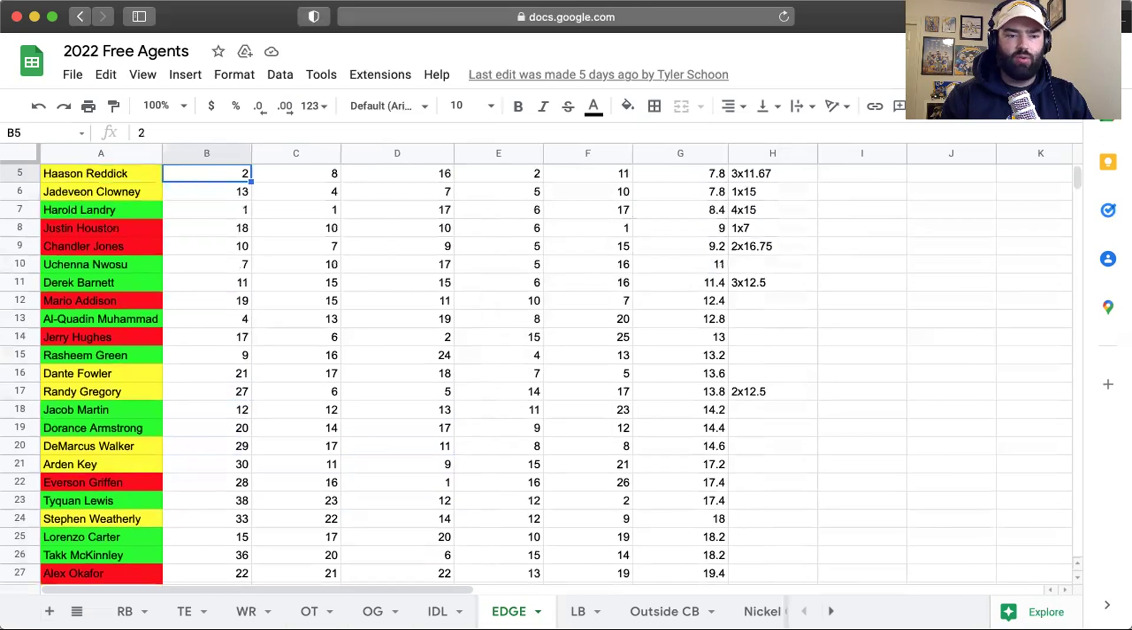
key(Up)
key(Up)
key(Up)
key(Up)
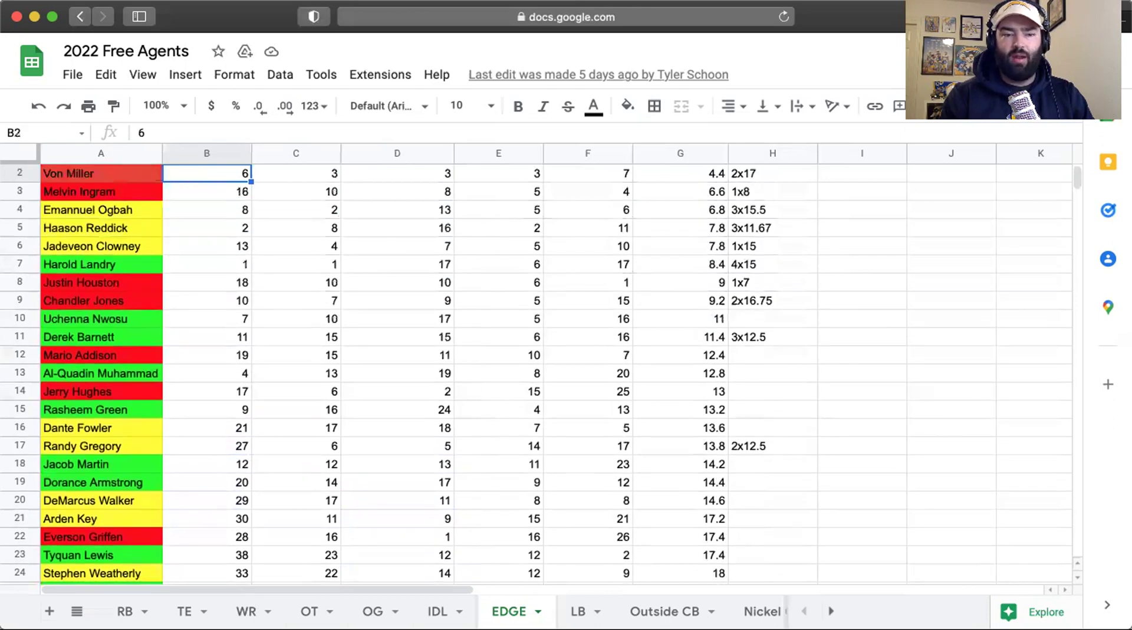
- Compare the snap % ranks of the top EDGE players in rows 2 to 9
key(Down)
key(Down)
key(Down)
key(Down)
key(Down)
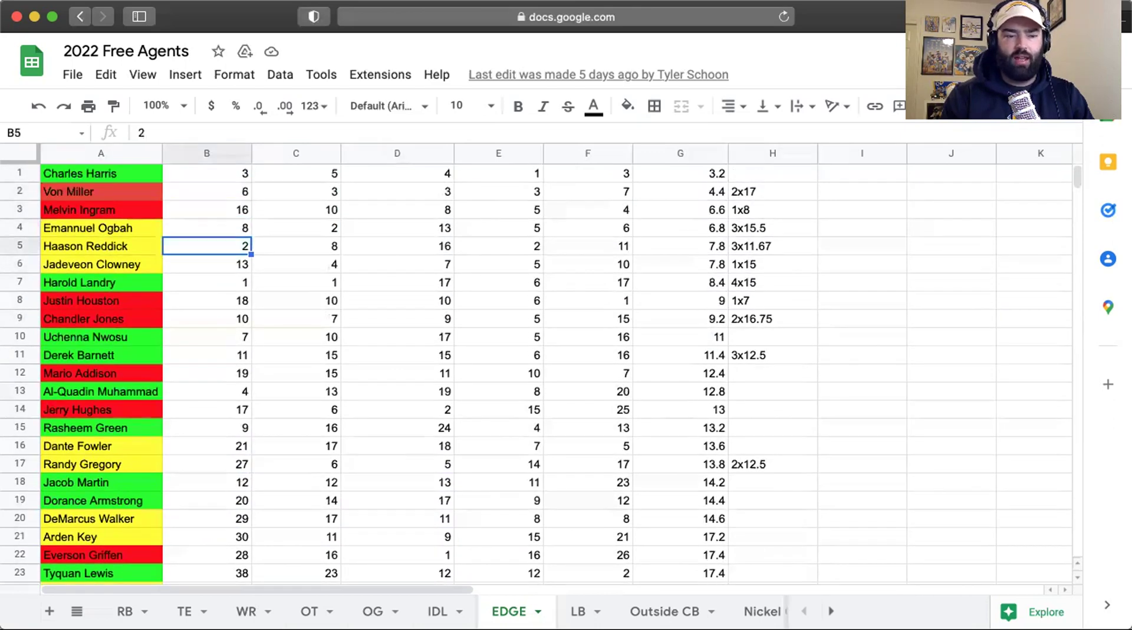
key(Down)
key(Down)
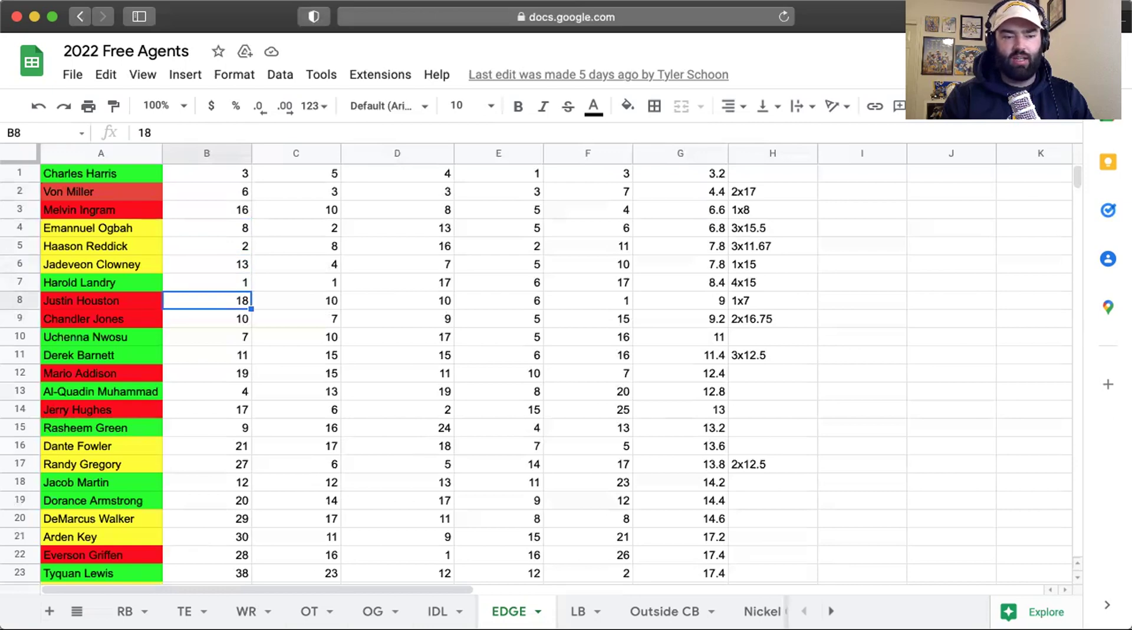
key(Down)
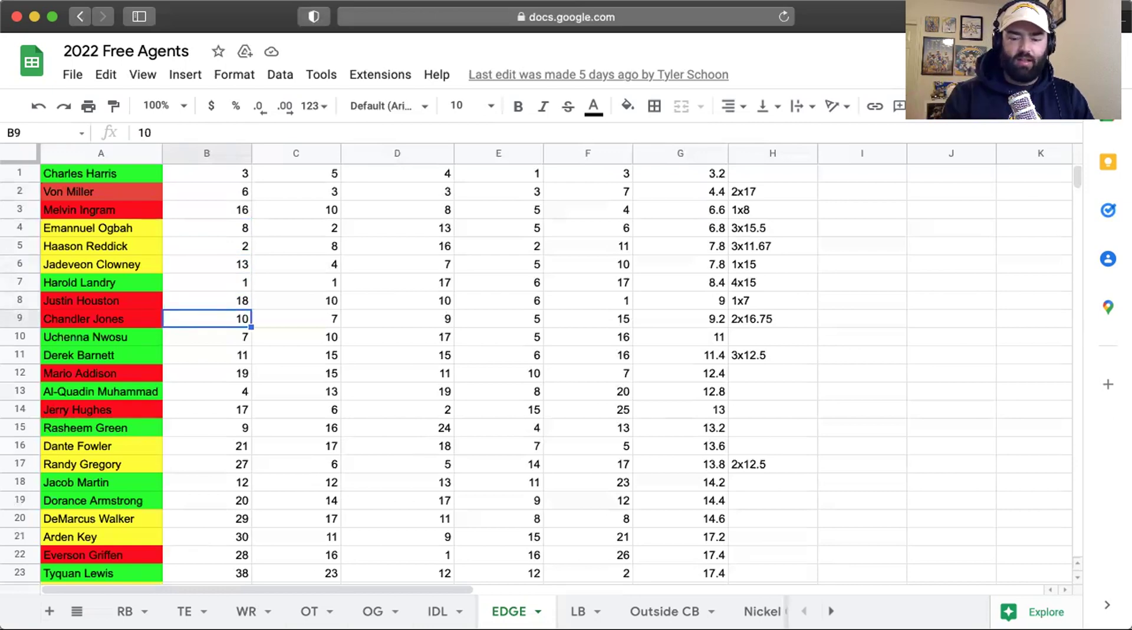
key(Up)
key(Up)
key(Up)
key(Up)
key(Up)
key(Up)
key(Up)
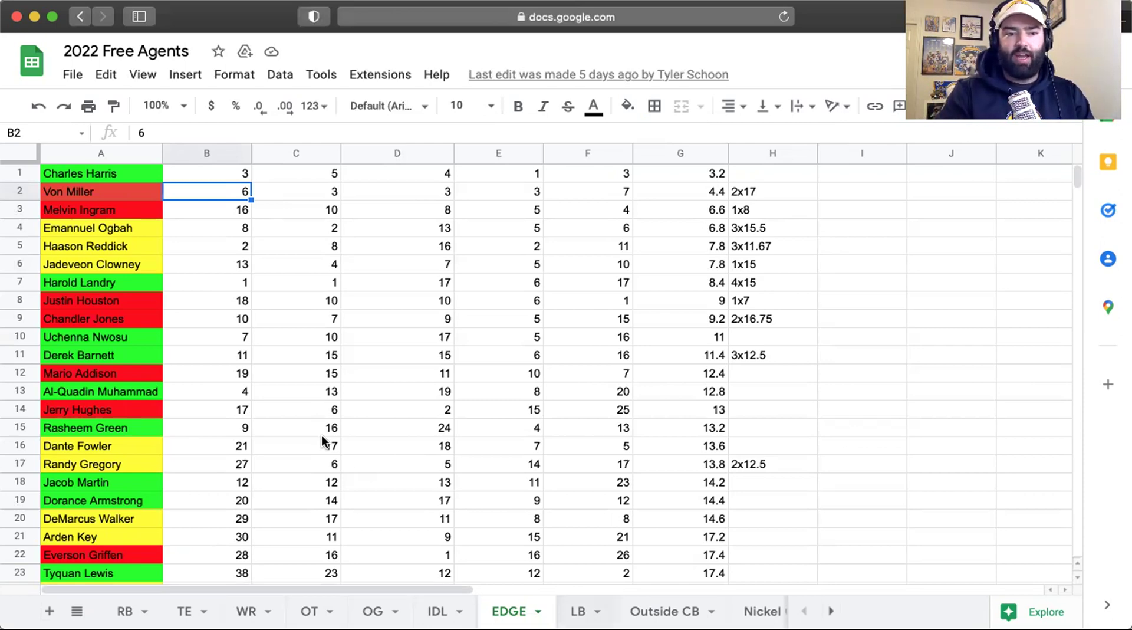
- Switch to the LB sheet and examine the row 3 player's first ranks against the metric labels in row 32
key(ctrl+shift+Page_Down)
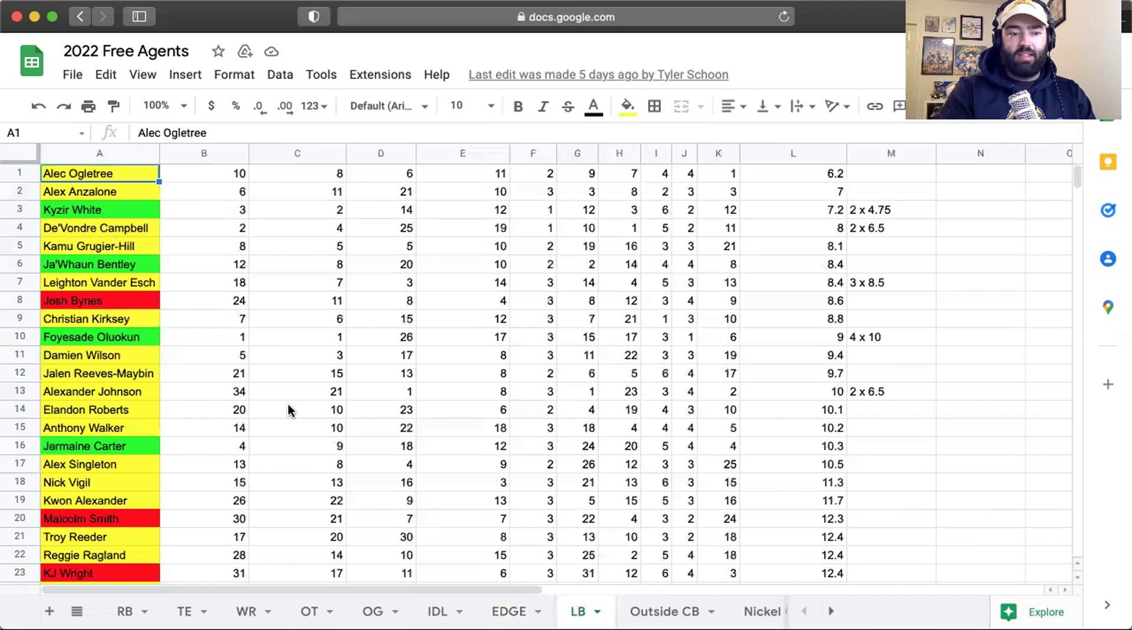
click(137, 214)
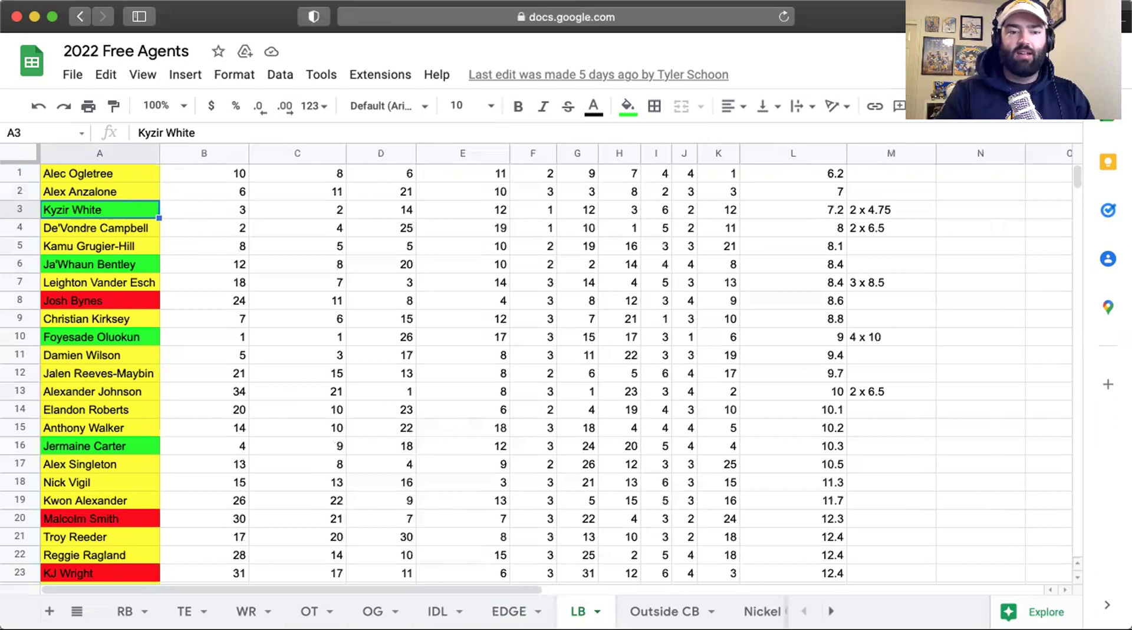
key(Right)
key(Right)
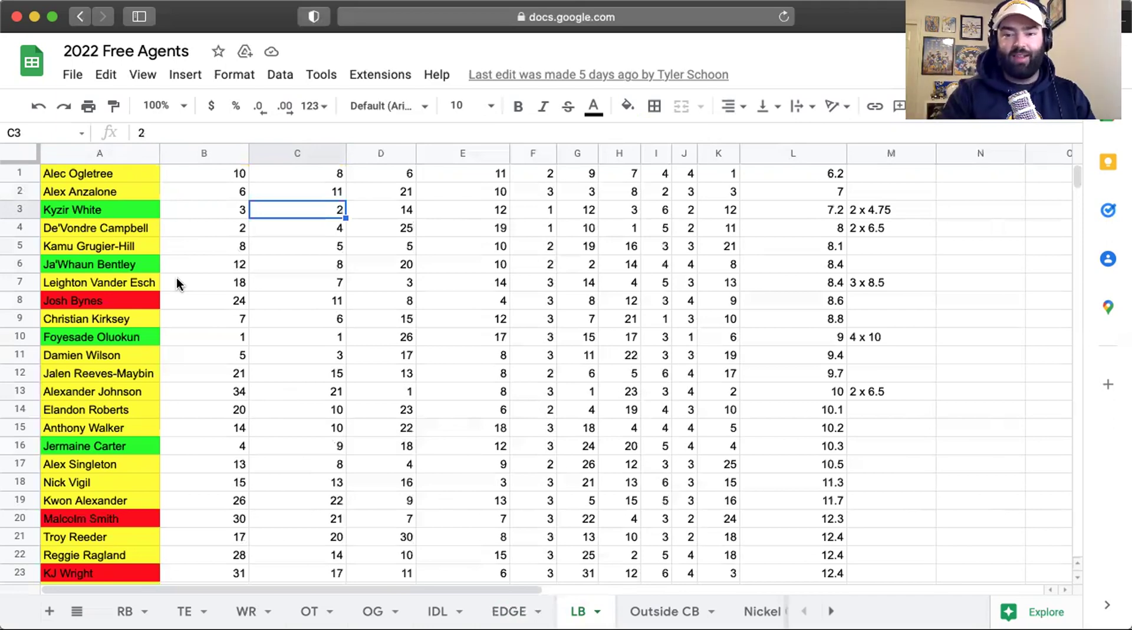
scroll(176, 278, down, 5)
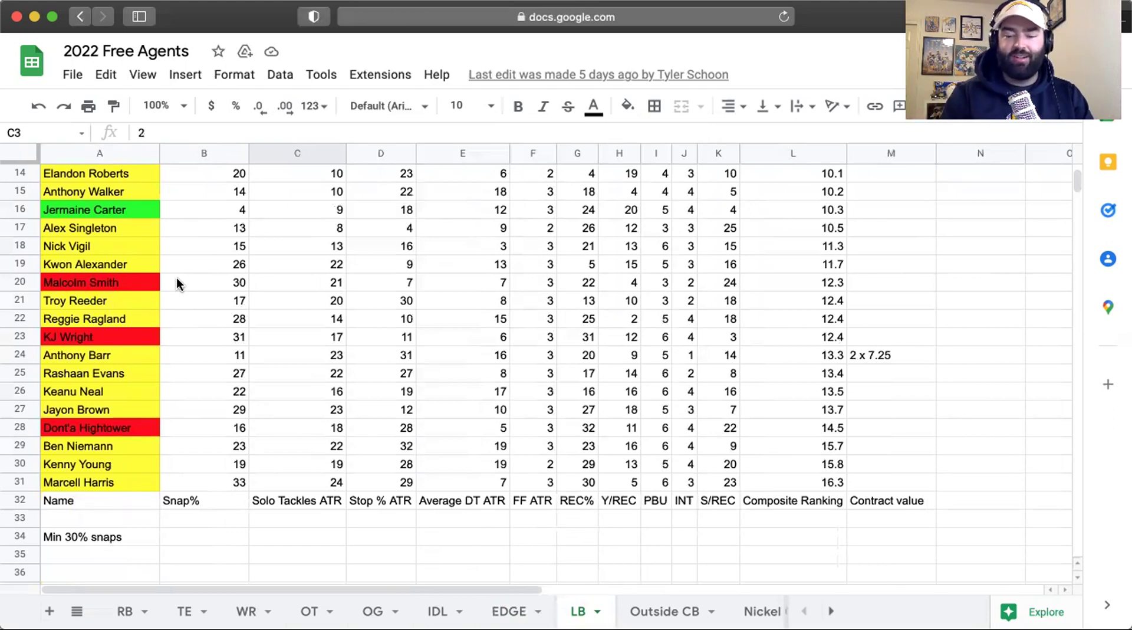
- Go through the LB metric labels in row 32 from Snap% to FF ATR
key(Down)
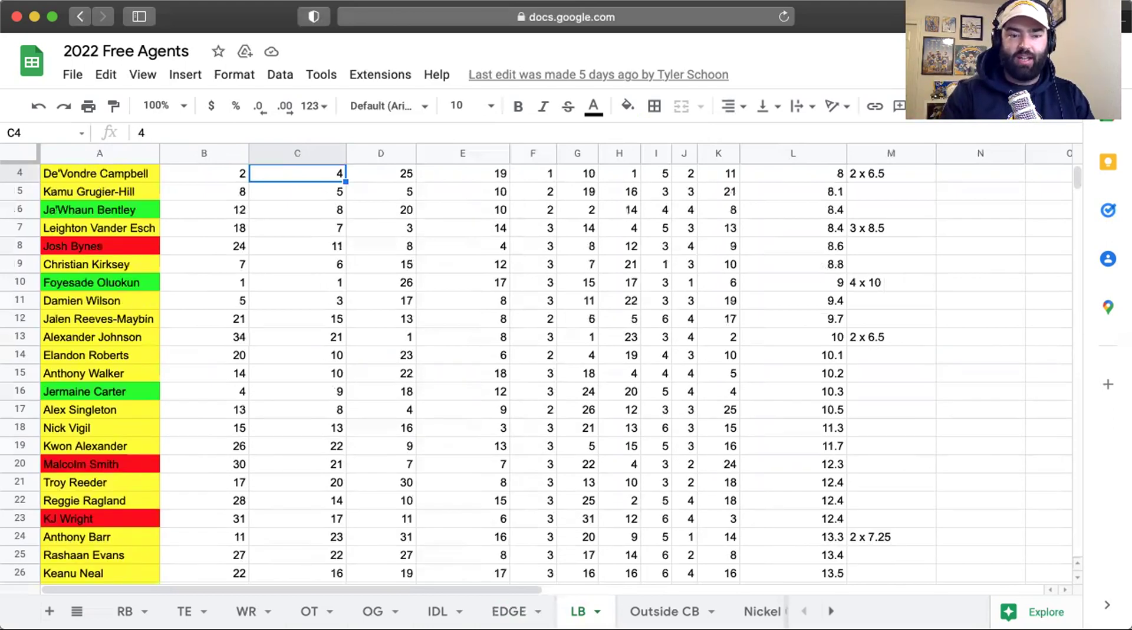
scroll(176, 277, down, 6)
click(197, 388)
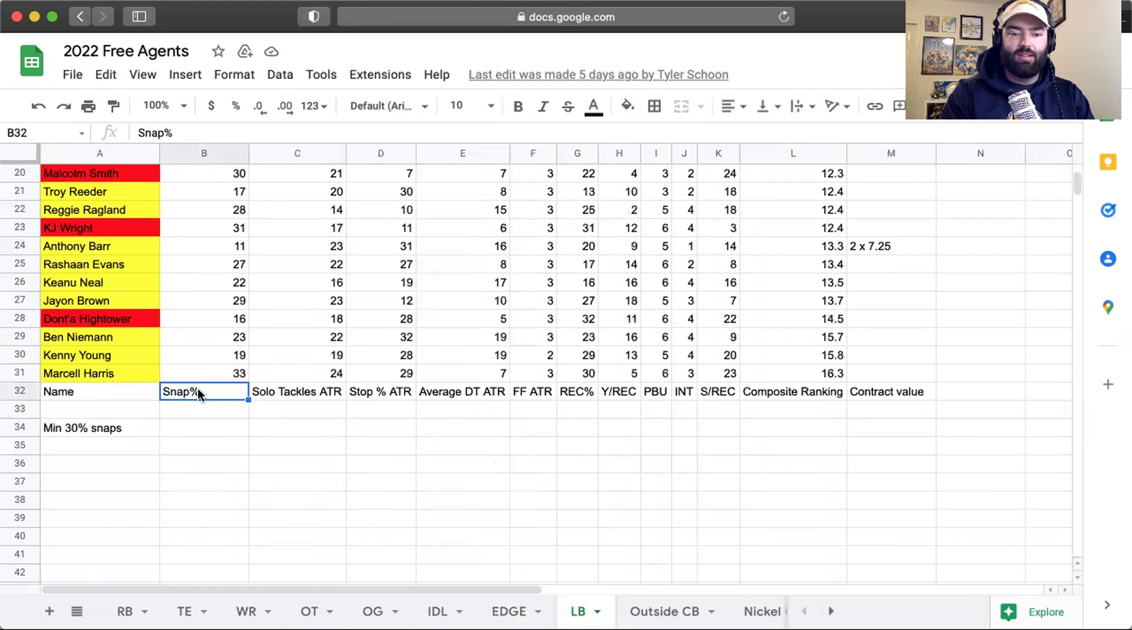
click(299, 393)
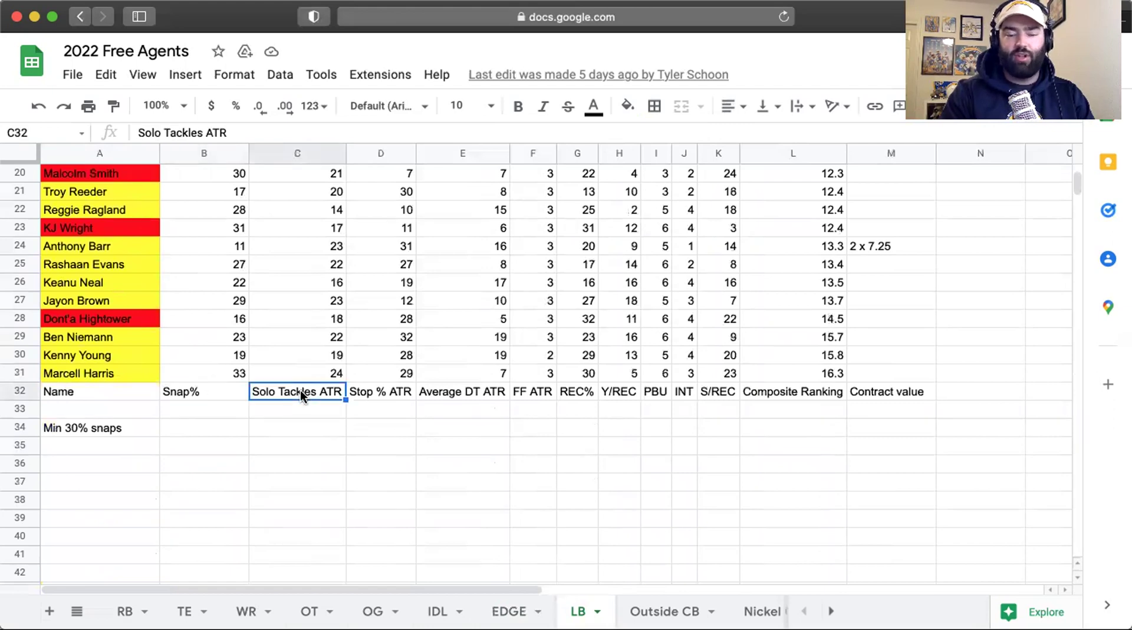
click(390, 398)
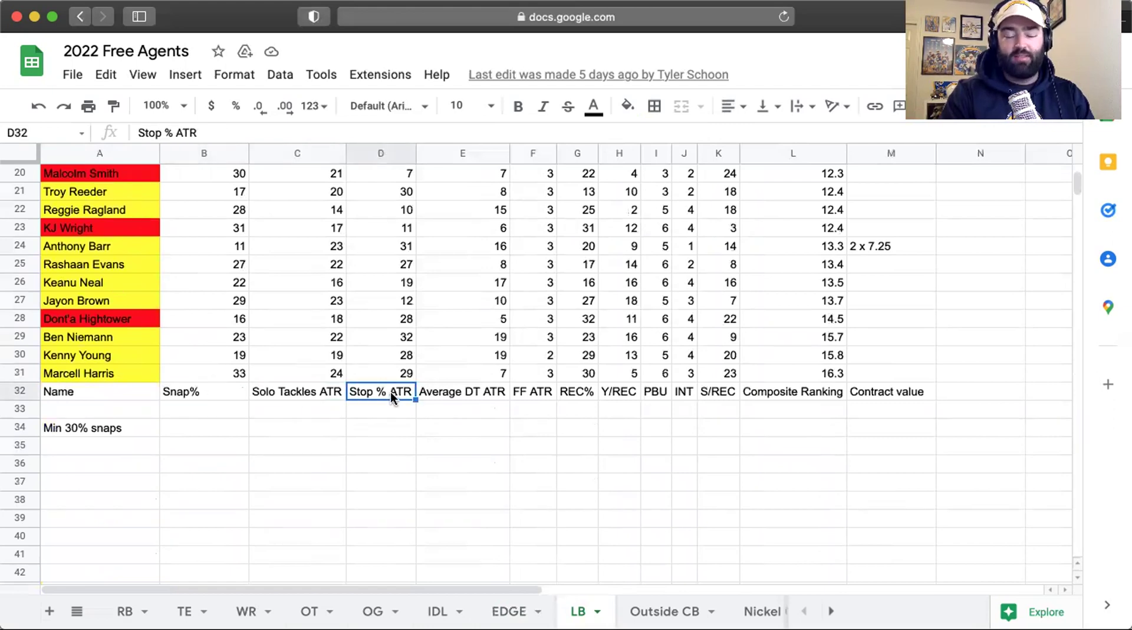
click(466, 392)
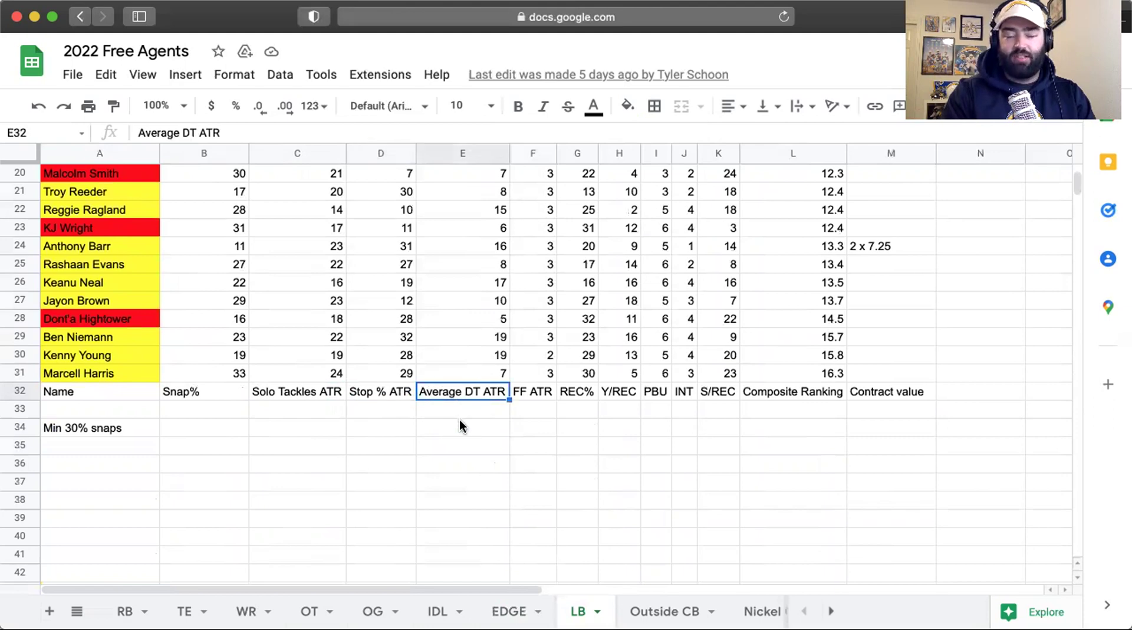
click(536, 396)
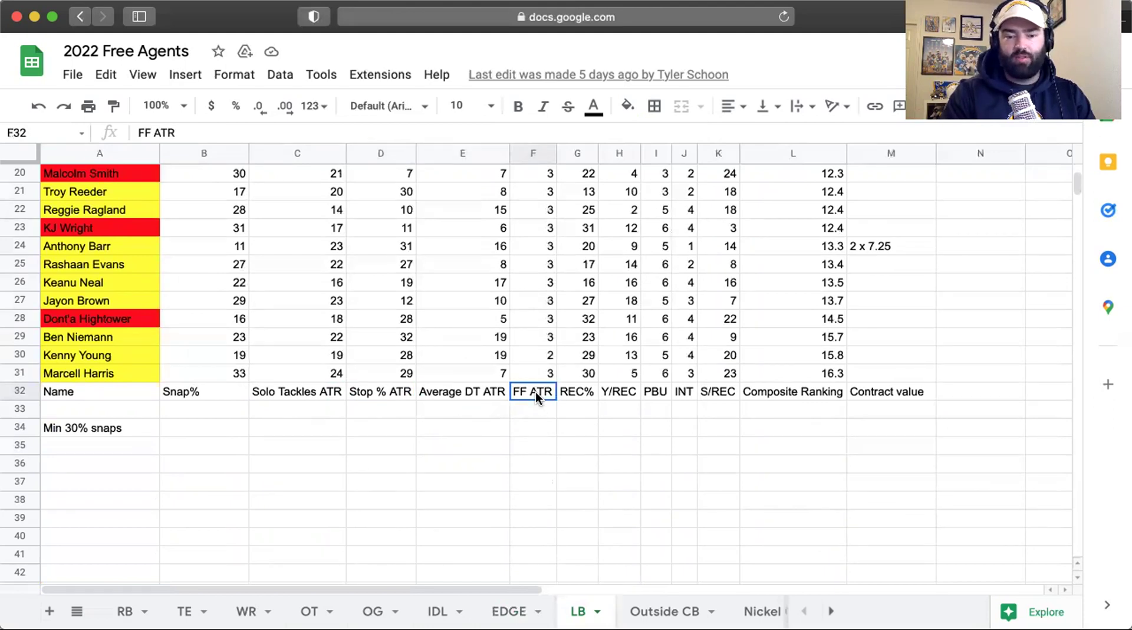
- Go through the remaining LB labels in row 32 from REC% to Contract value
click(579, 391)
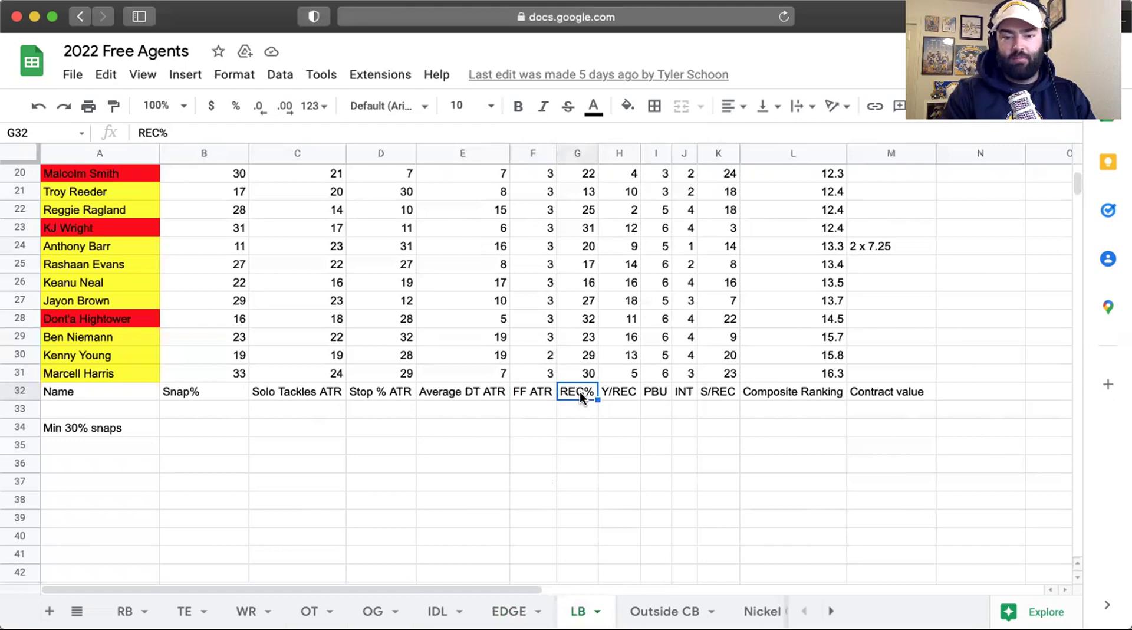
click(625, 391)
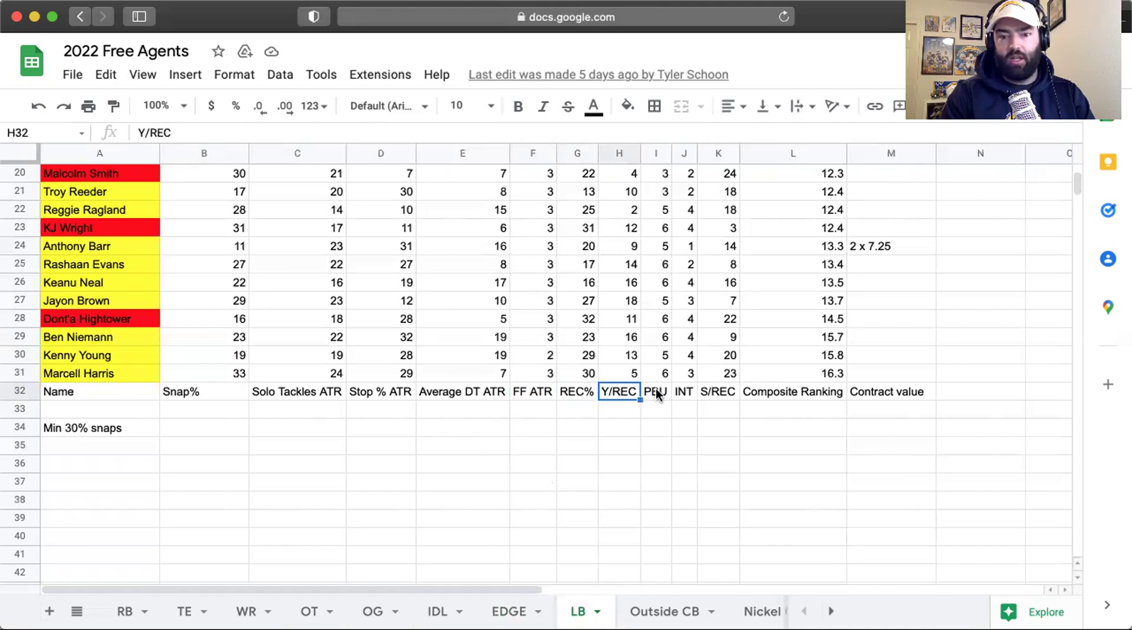
click(656, 391)
click(694, 392)
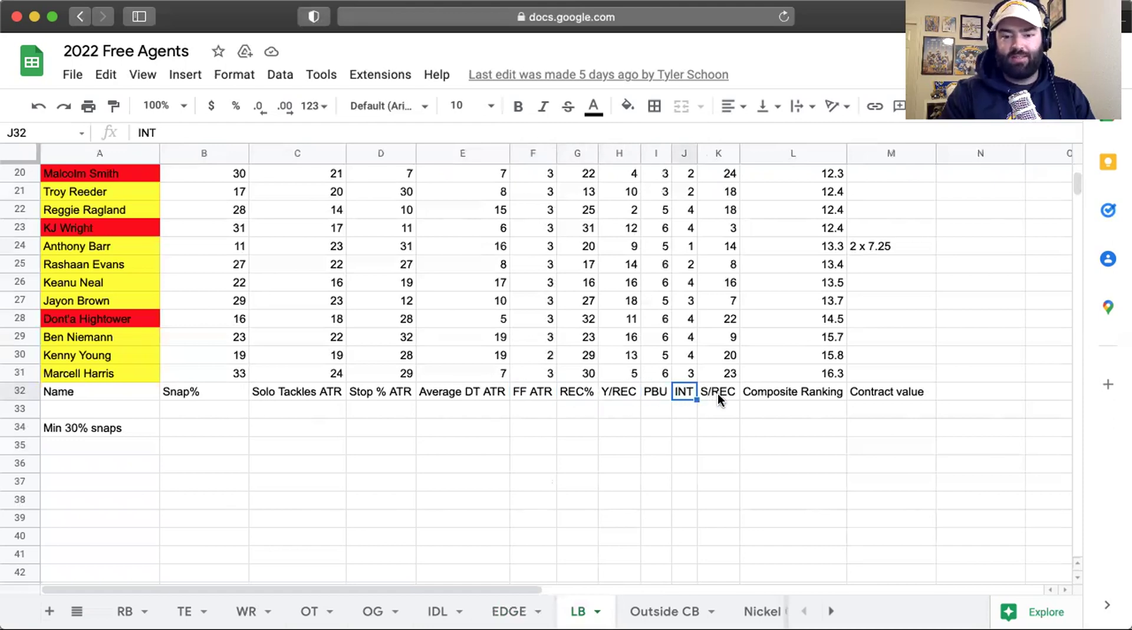
click(717, 394)
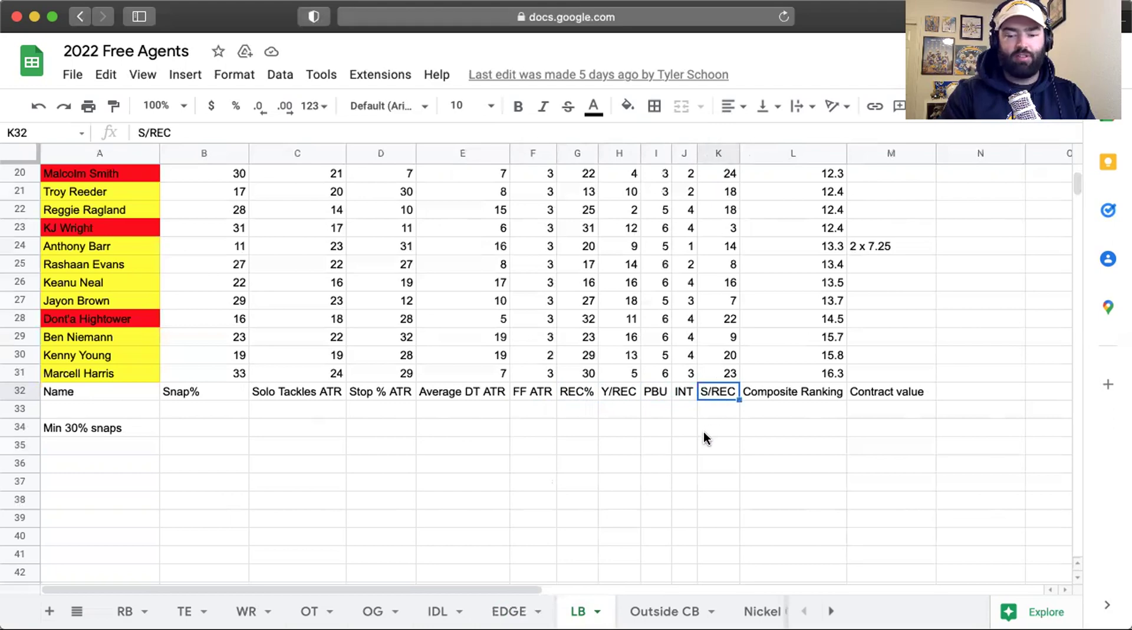
click(800, 398)
click(878, 394)
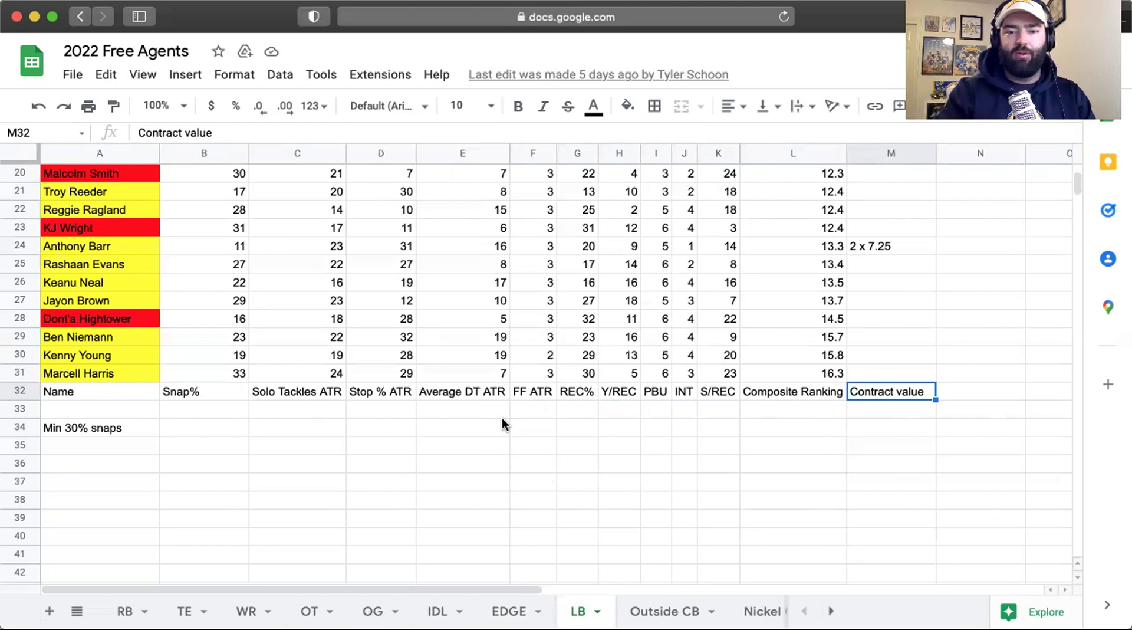
- Check the row 7 player's FF ATR rank and compare the INT ranks in rows 24 and 30
scroll(502, 420, up, 6)
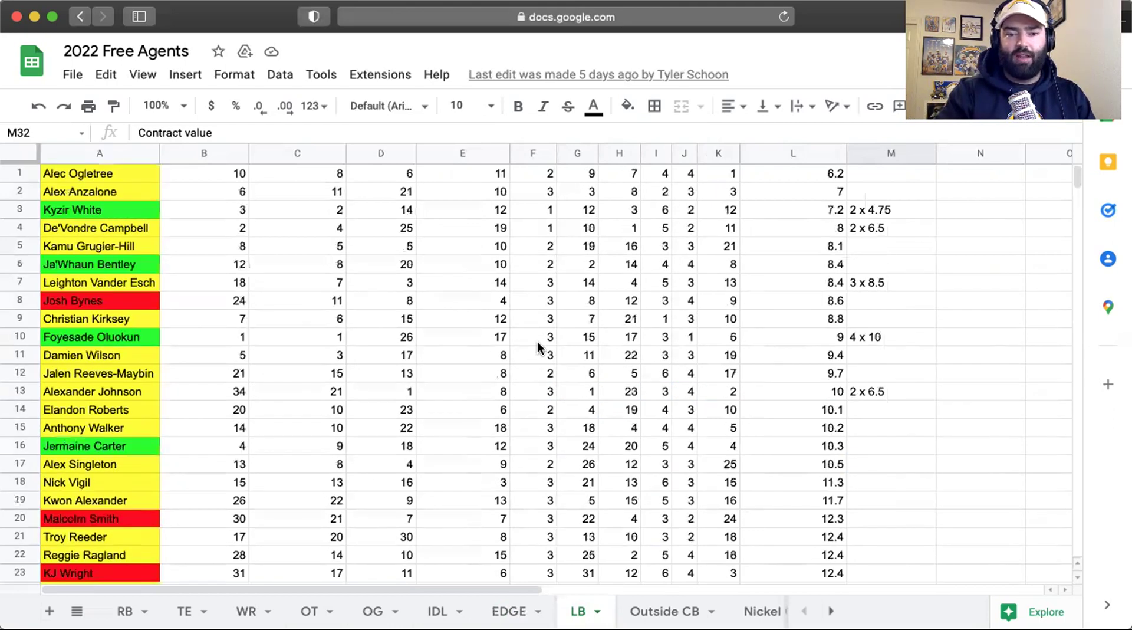
click(532, 287)
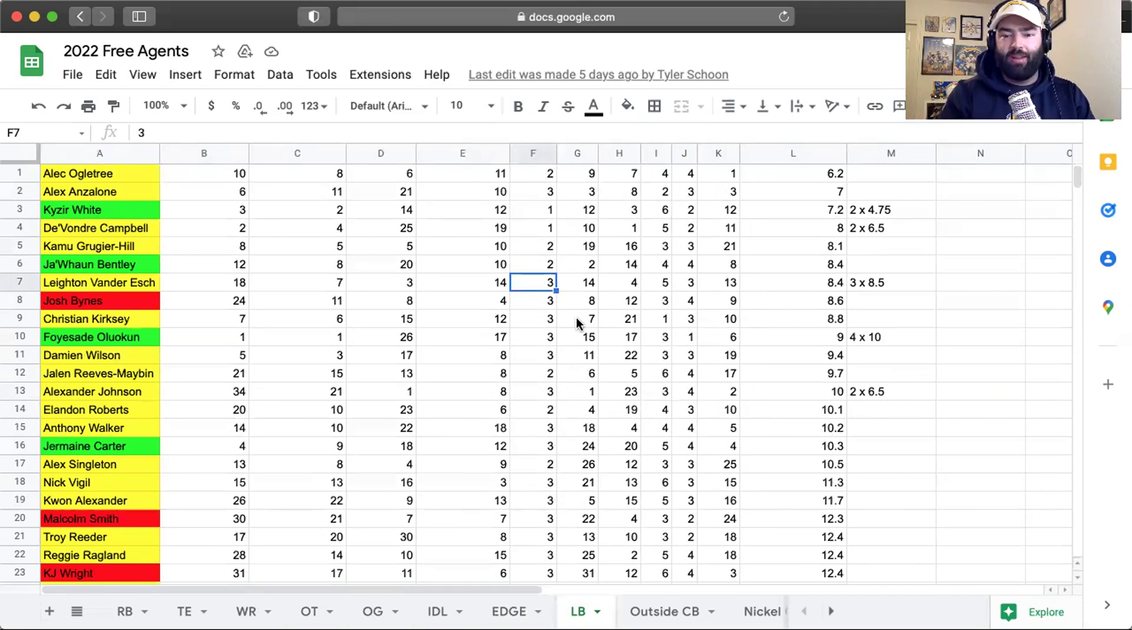
scroll(651, 369, down, 5)
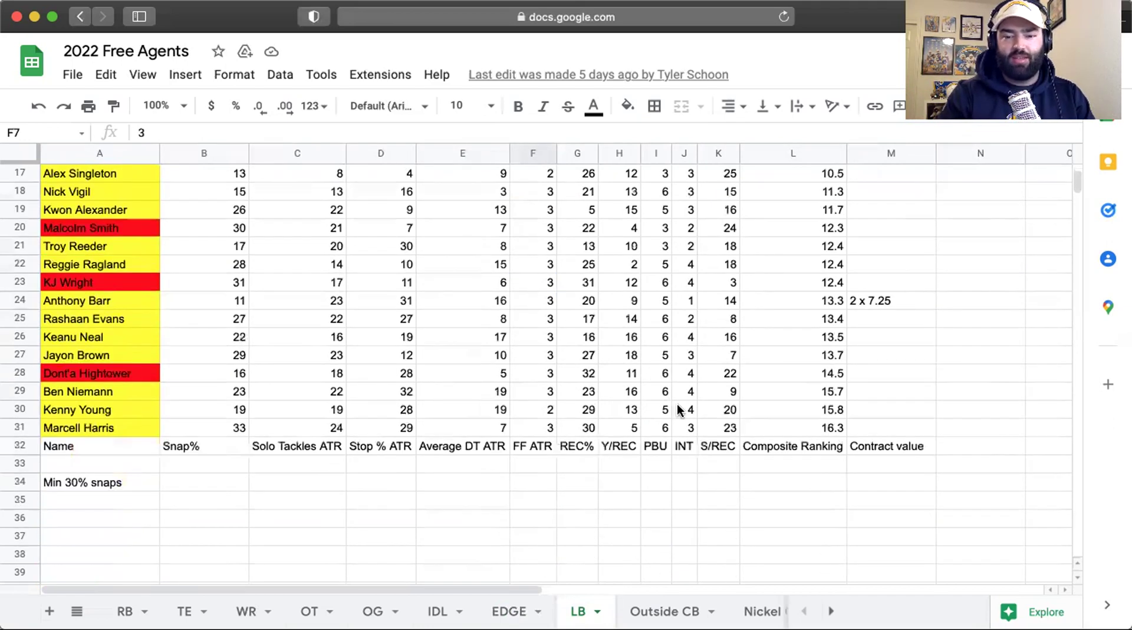
scroll(679, 409, up, 1)
click(690, 337)
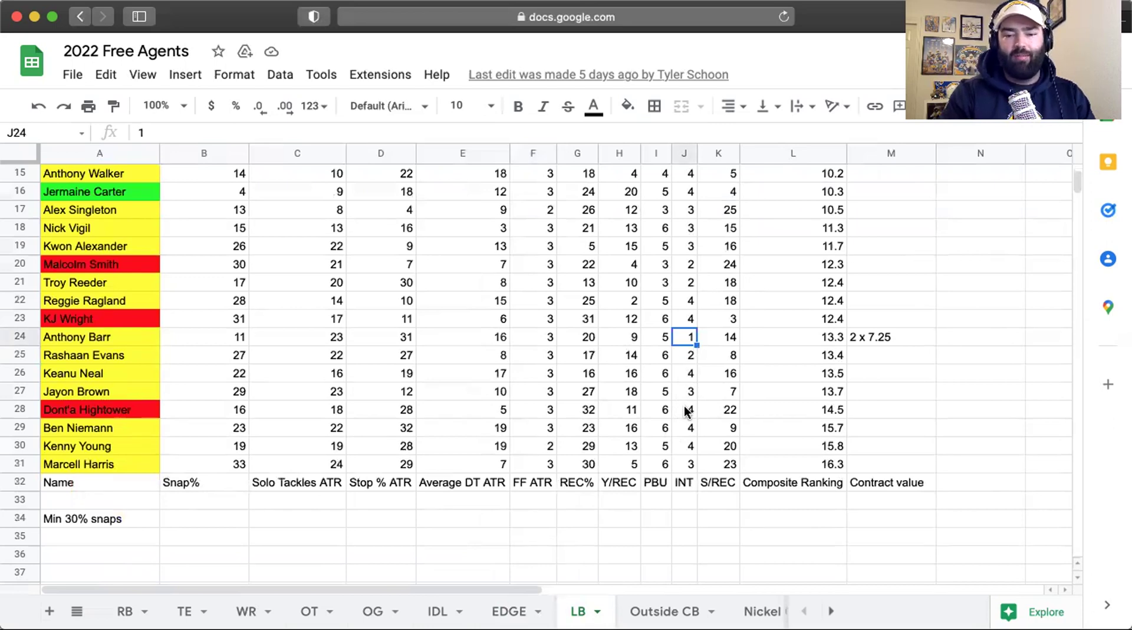
click(689, 446)
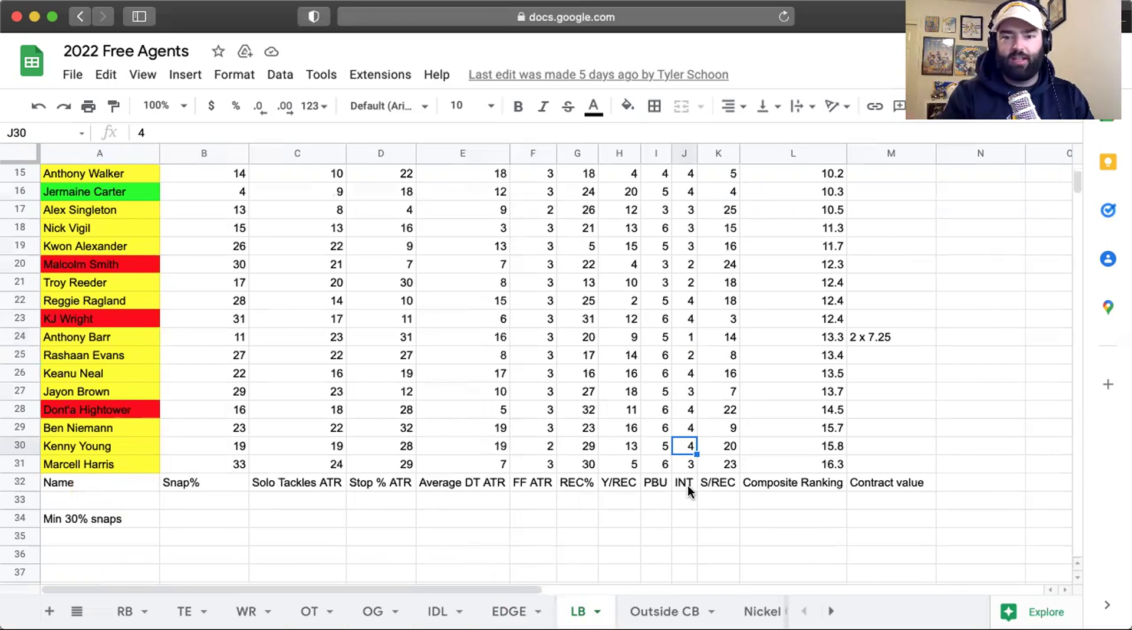
- Compare the composite rankings of the LB players in rows 14 and 15
scroll(690, 491, up, 3)
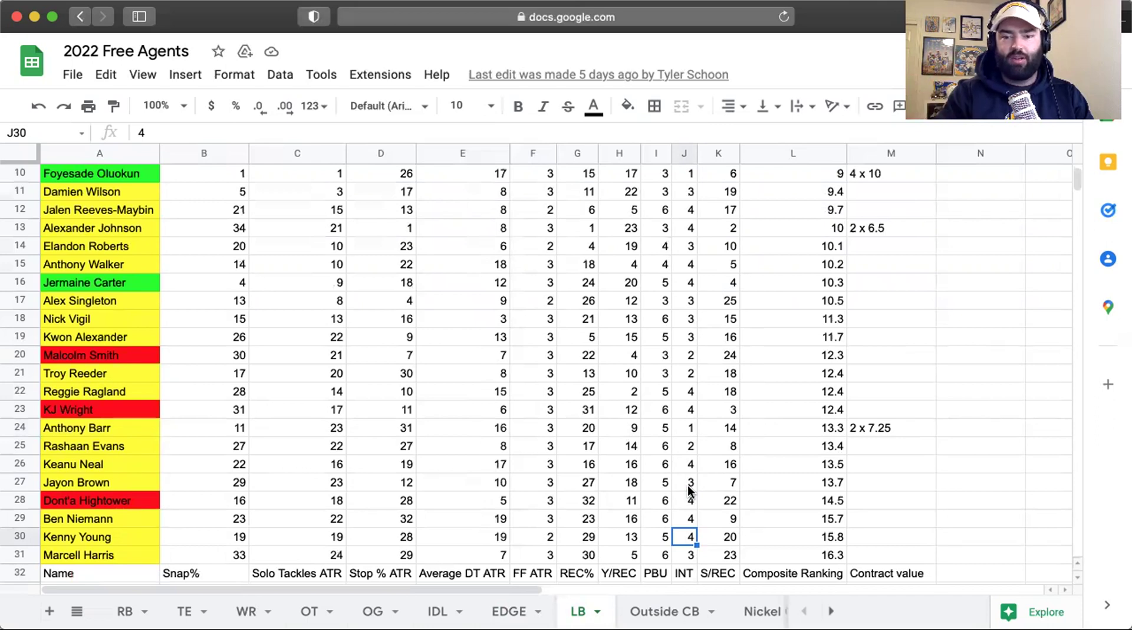
click(791, 246)
click(791, 265)
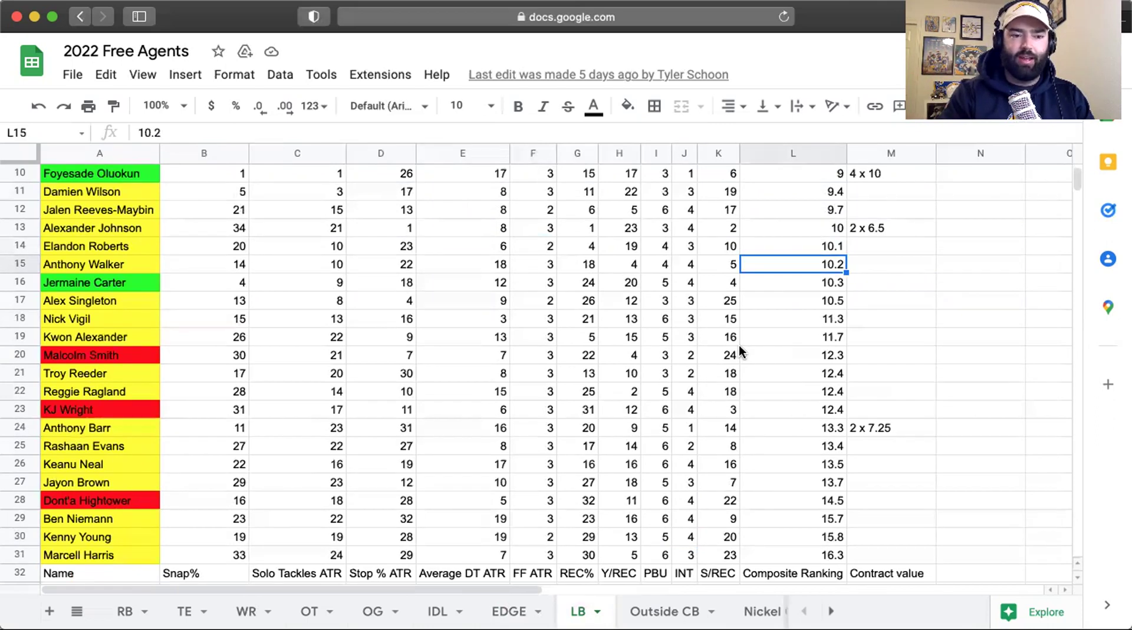
- Examine the row 3 LB player's ranks from Snap% through FF ATR, plus the INT rank
scroll(739, 345, up, 3)
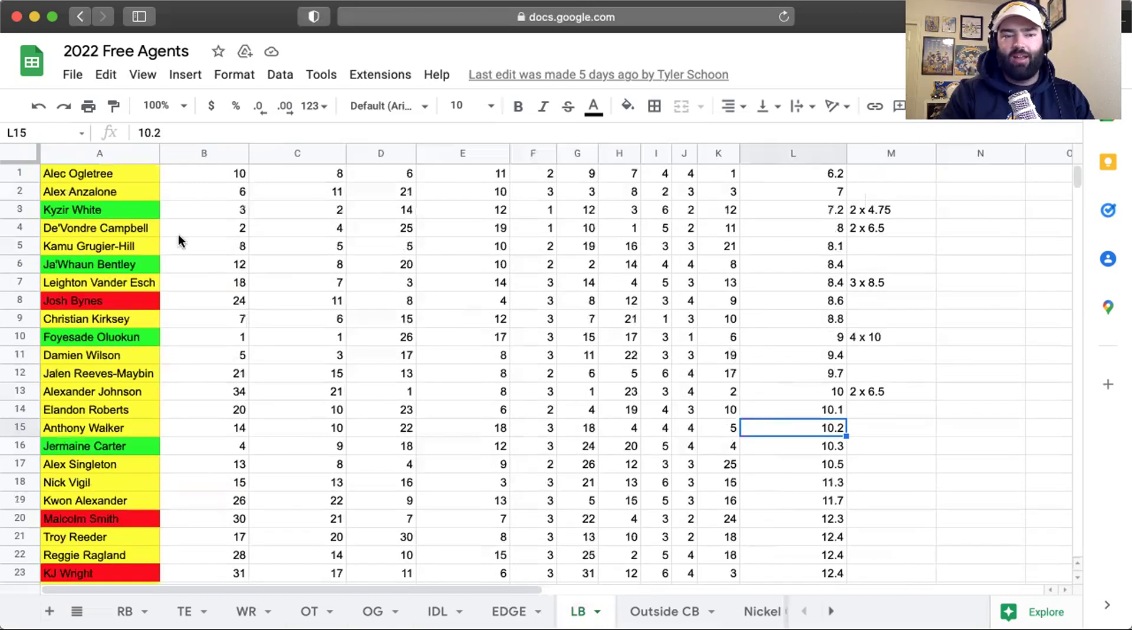
click(128, 207)
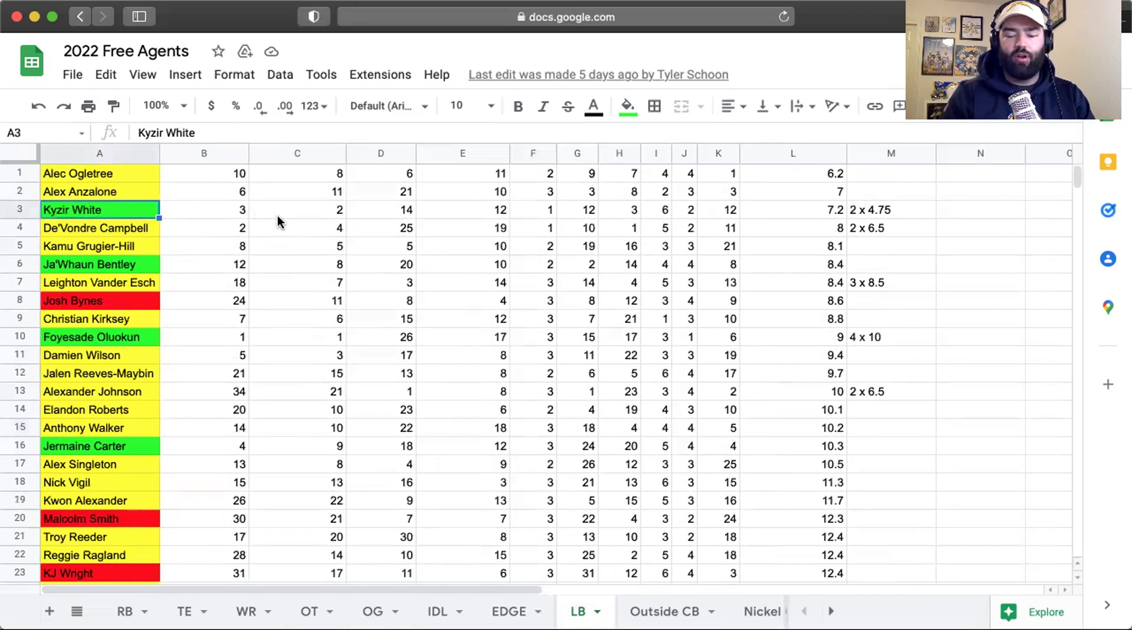
key(Right)
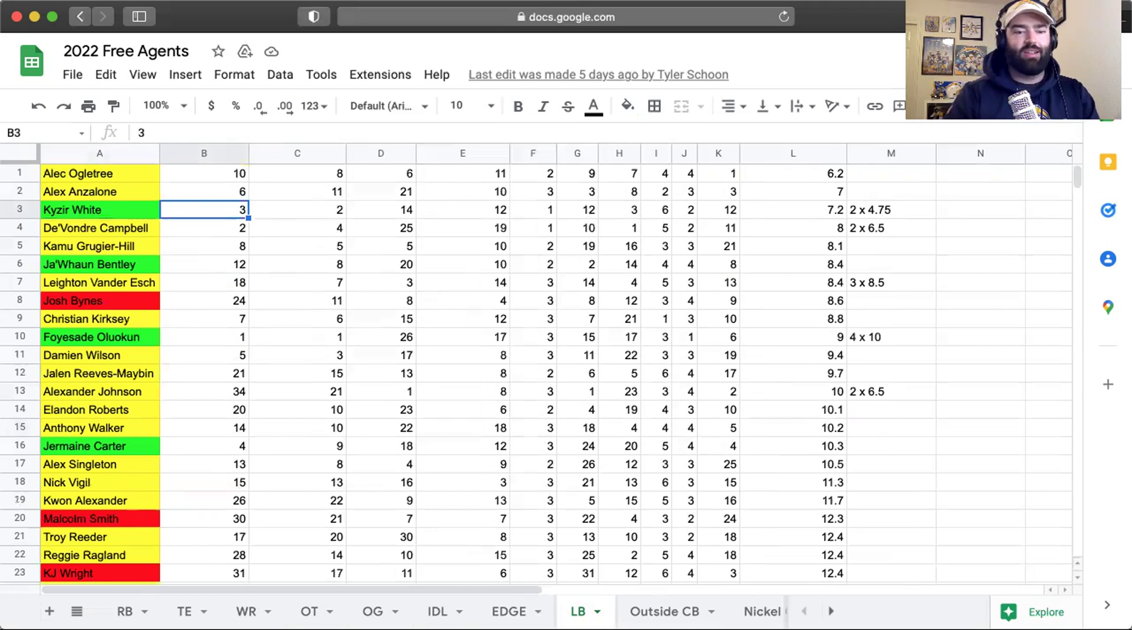
key(Right)
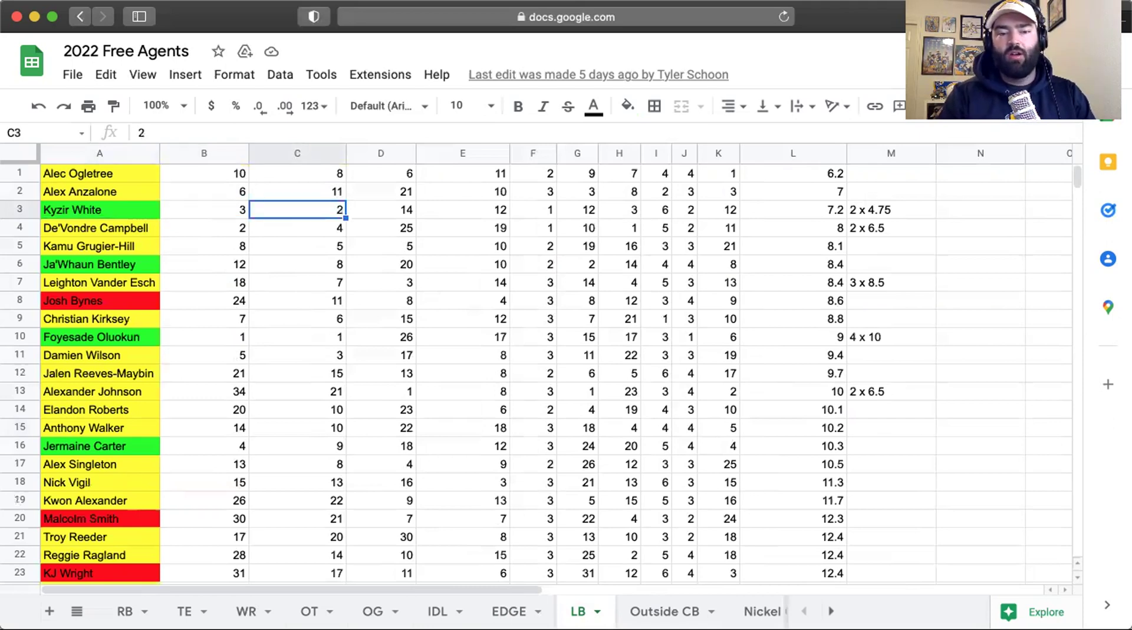
key(Right)
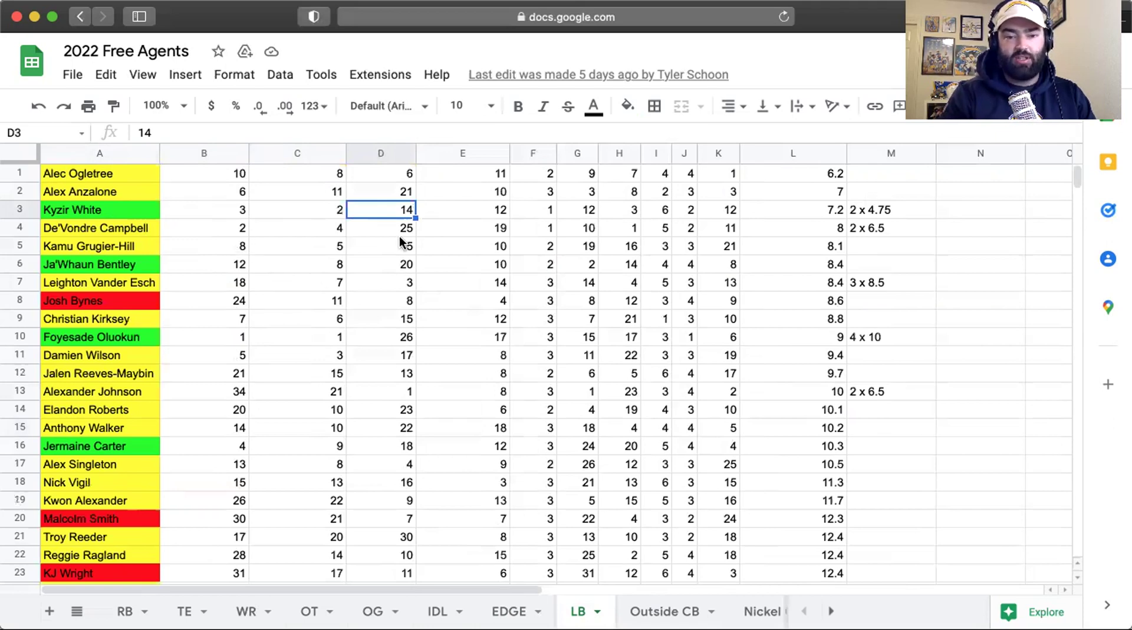
key(Right)
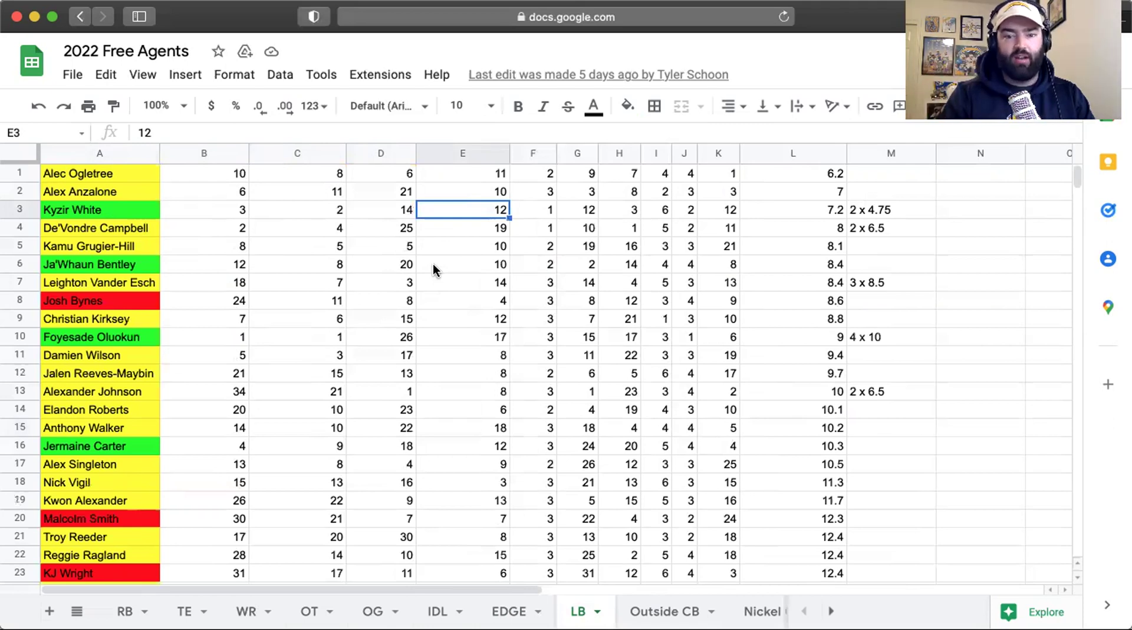
click(542, 216)
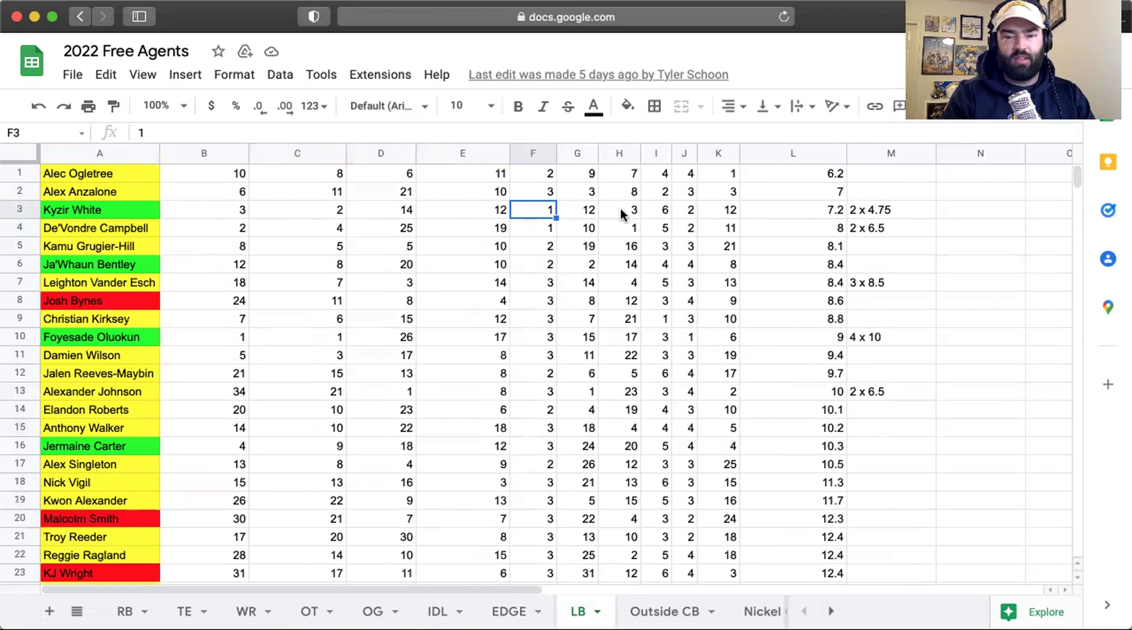
click(683, 213)
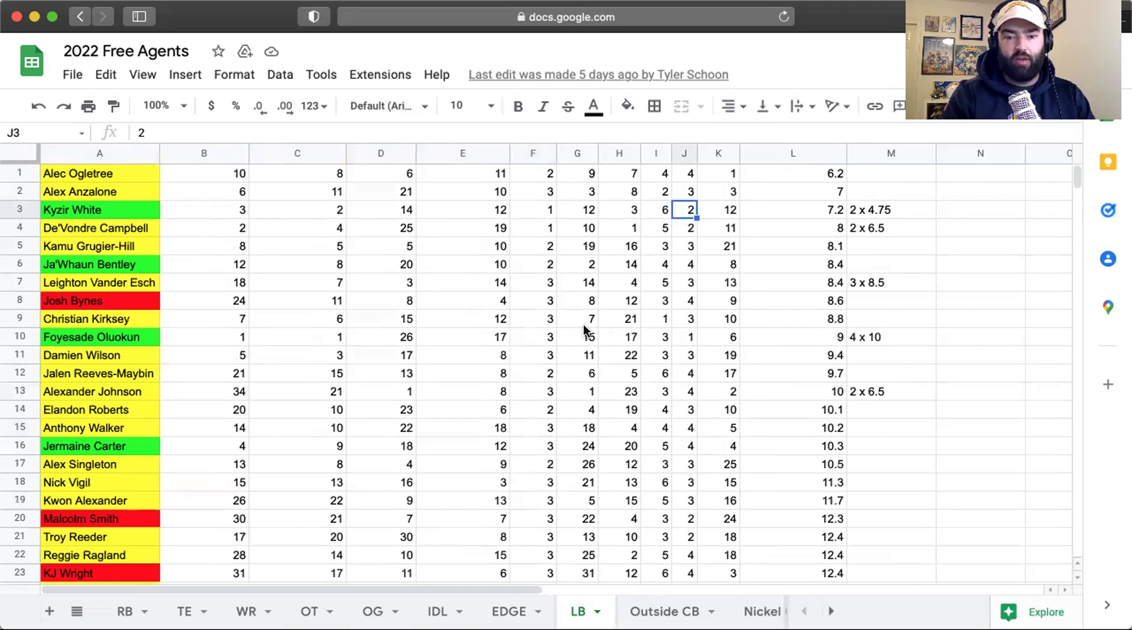
- Match the REC% label in row 32 to the column G ranks of the top LB players
scroll(584, 326, down, 5)
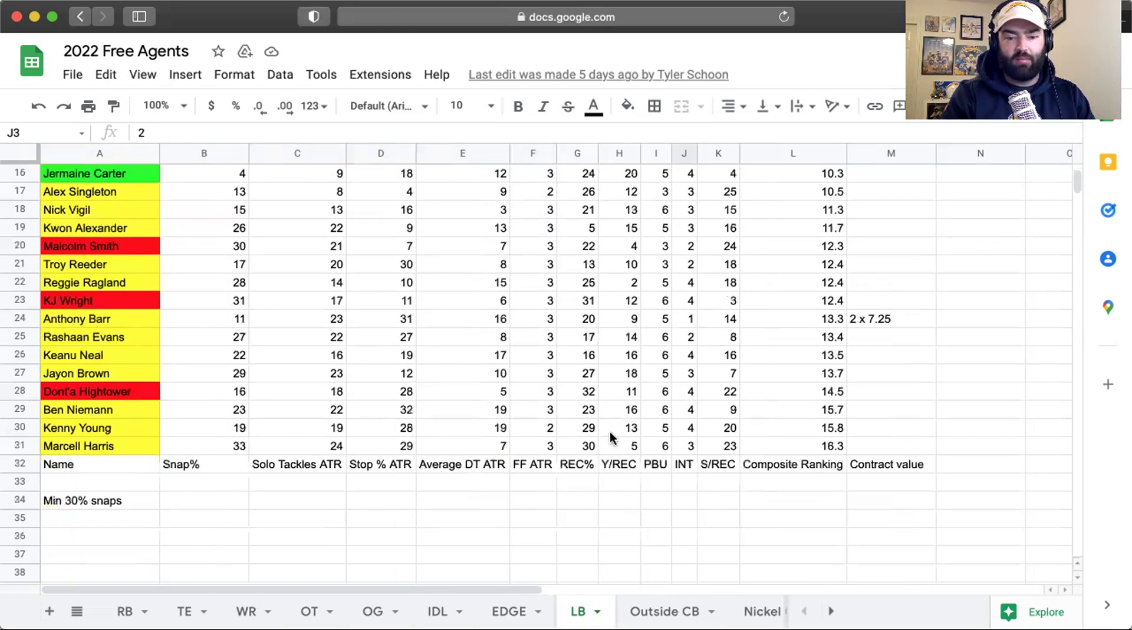
click(576, 465)
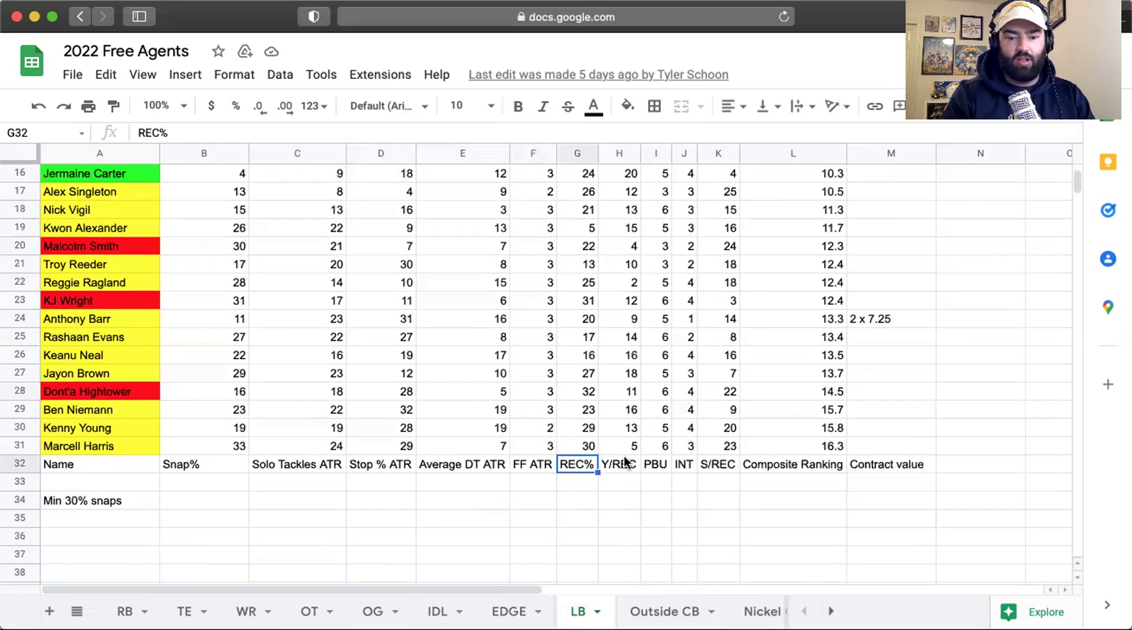
scroll(624, 455, up, 5)
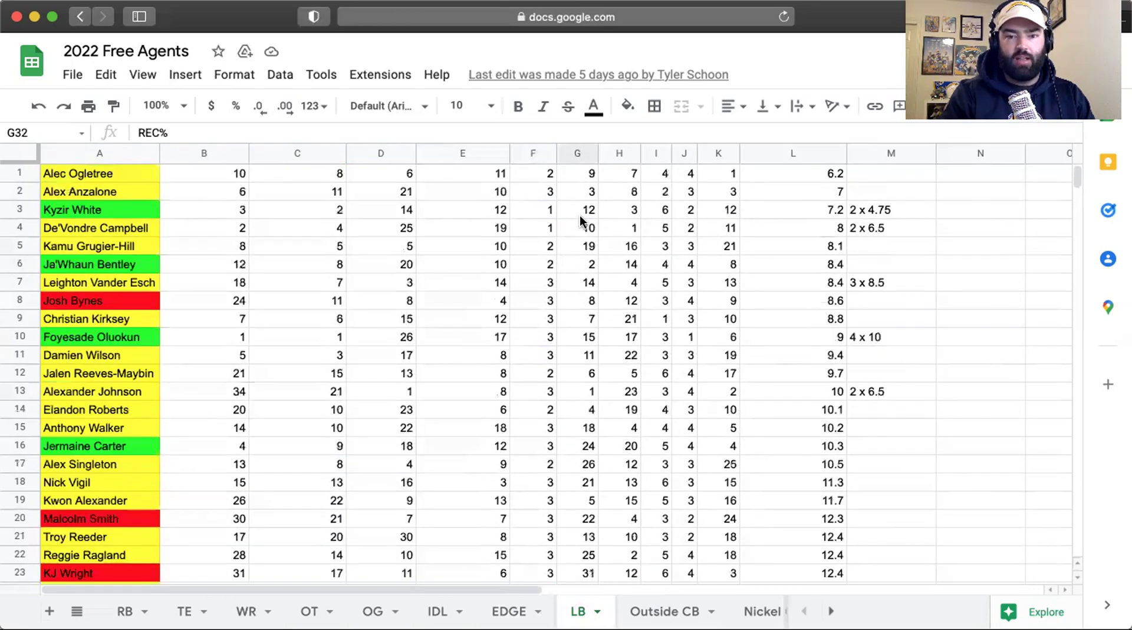
scroll(586, 351, down, 10)
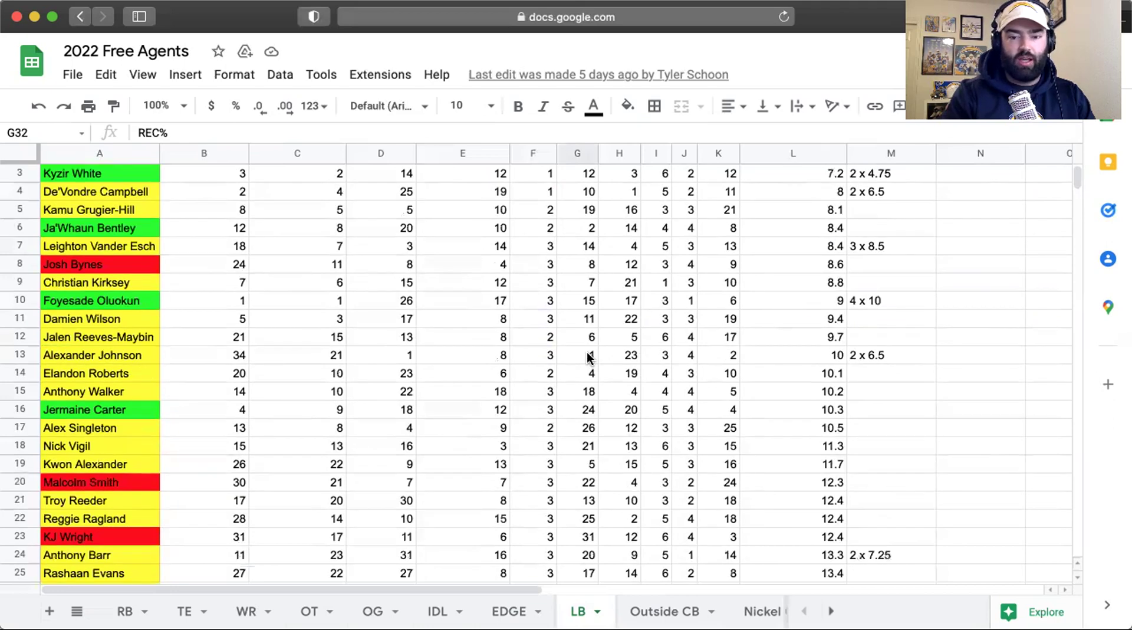
scroll(586, 352, up, 10)
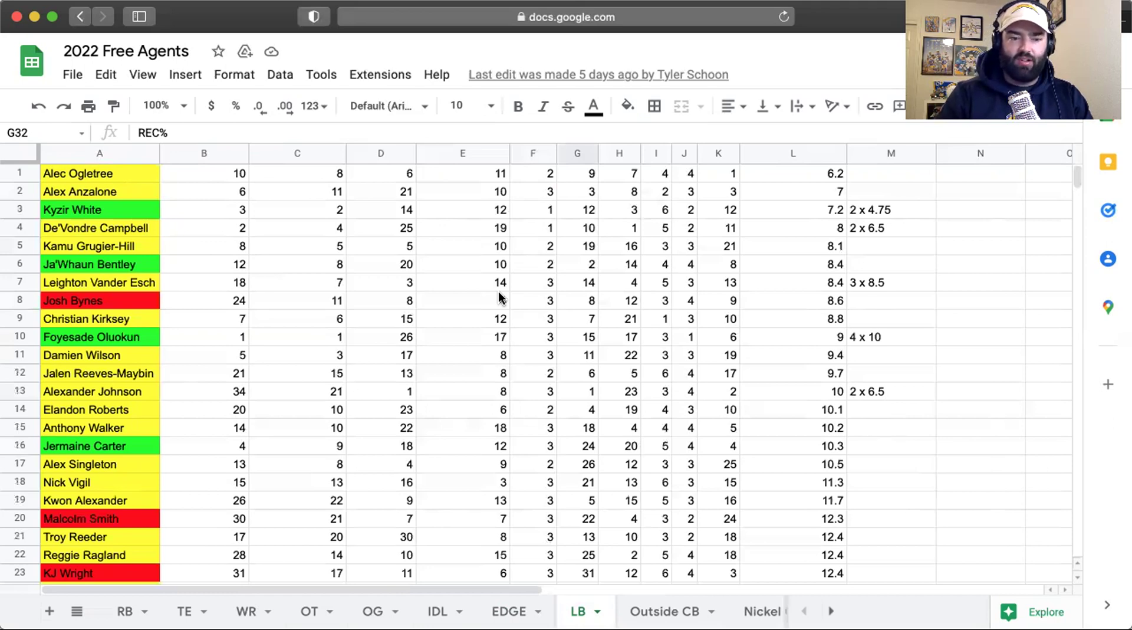
- Compare the contract values of the LB players in rows 13 and 3, and select the row 2 player's name
click(120, 393)
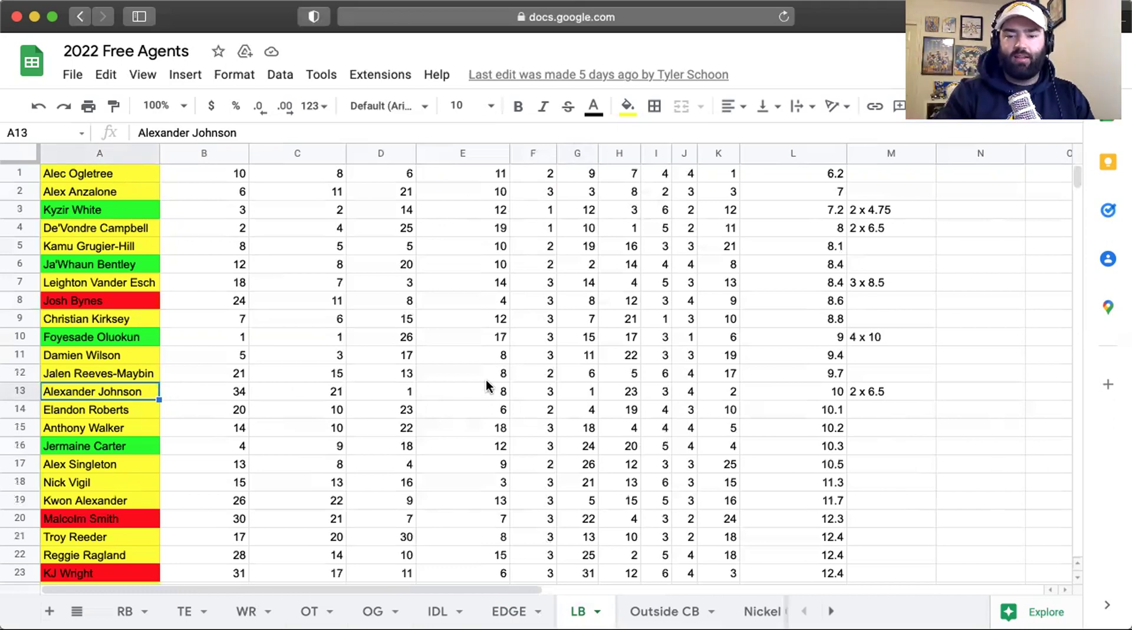
click(867, 392)
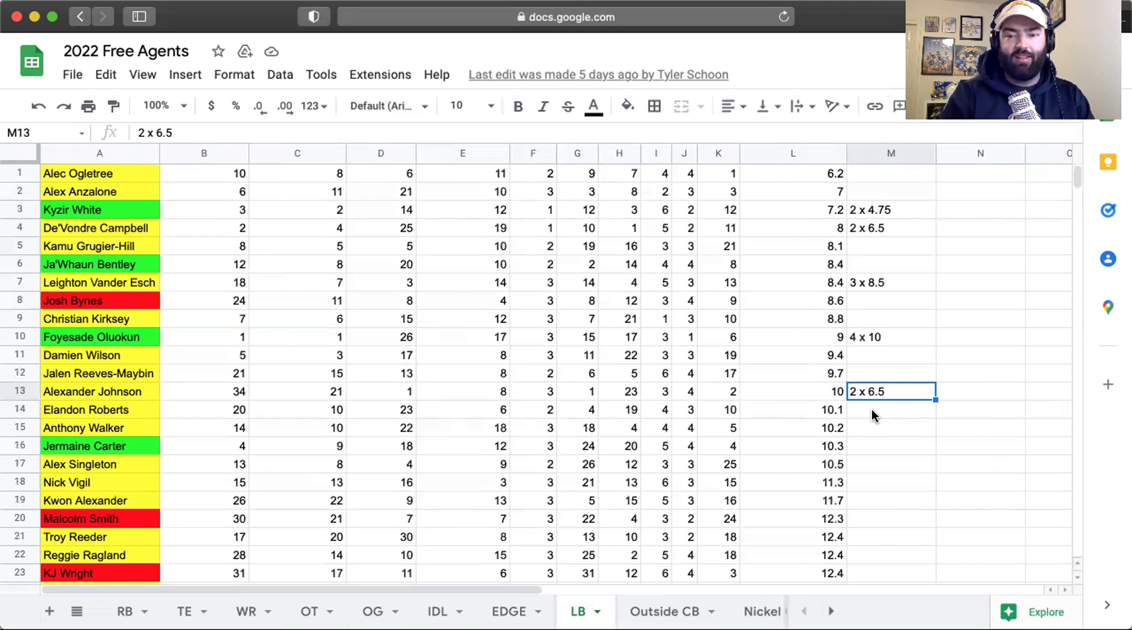
click(879, 211)
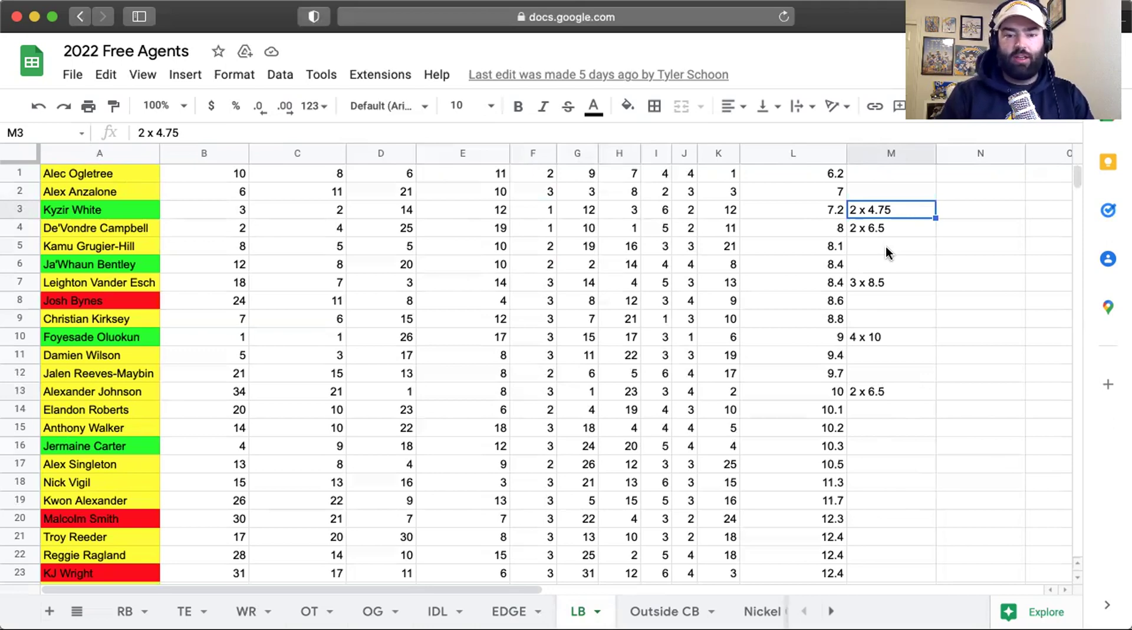
click(117, 192)
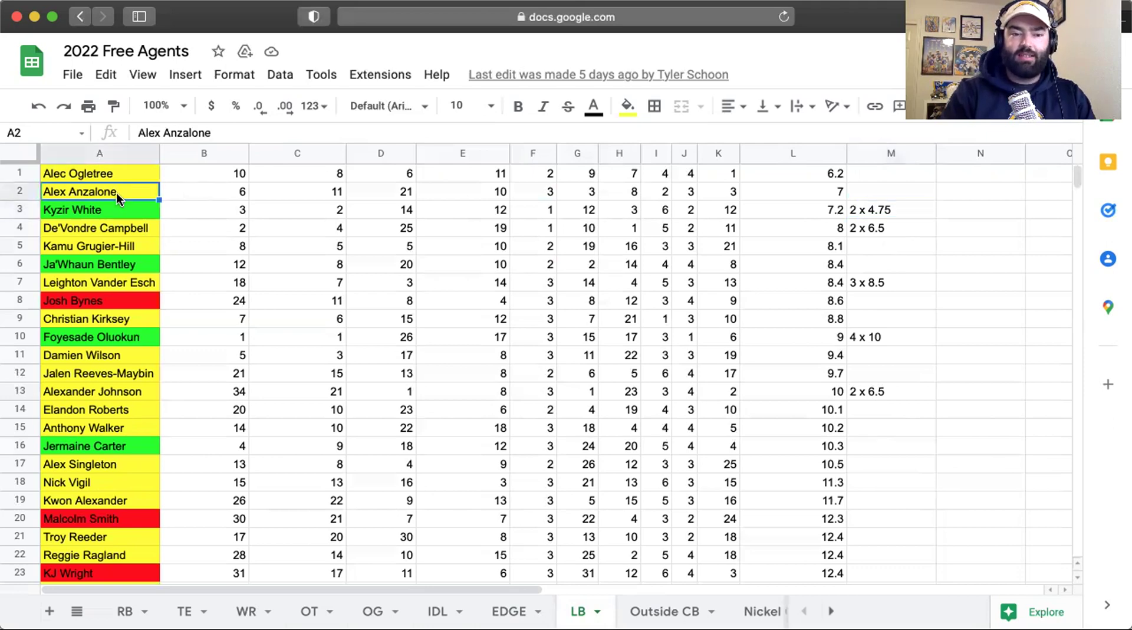
- Examine the row 2 LB player's Solo Tackles ATR, Stop % ATR and REC% ranks, and check the Y/REC label in row 32
click(328, 198)
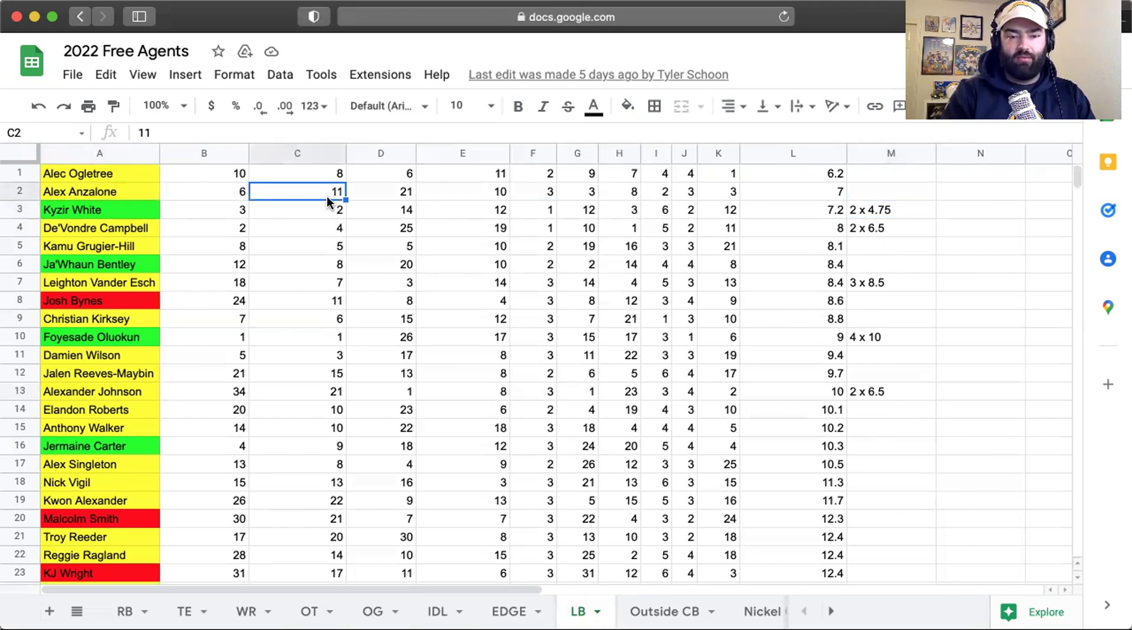
click(395, 194)
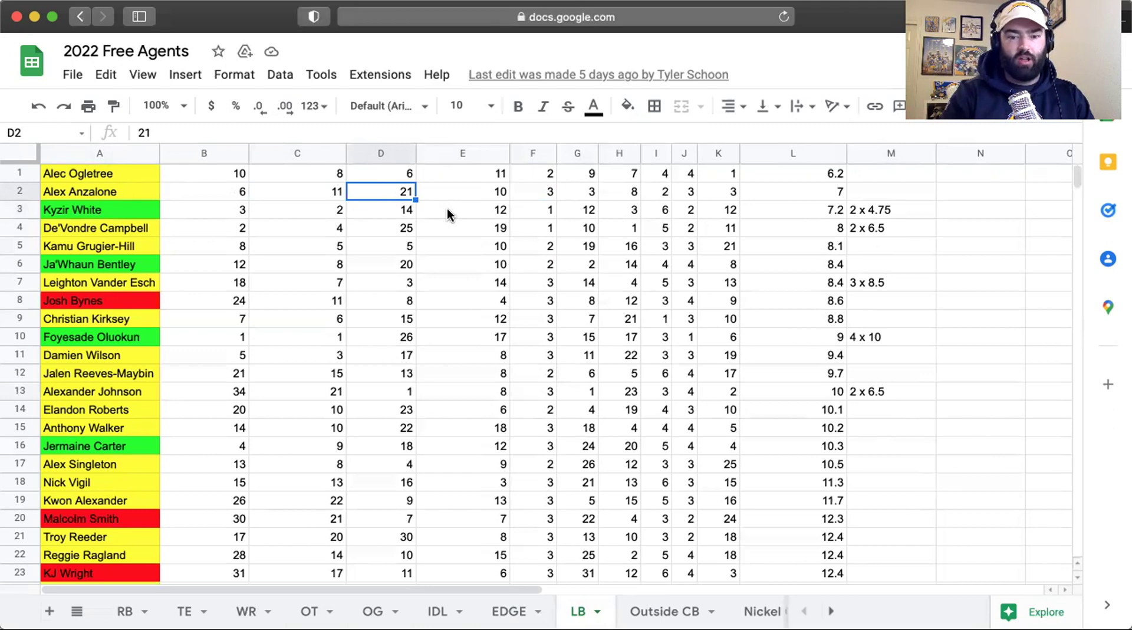
click(589, 192)
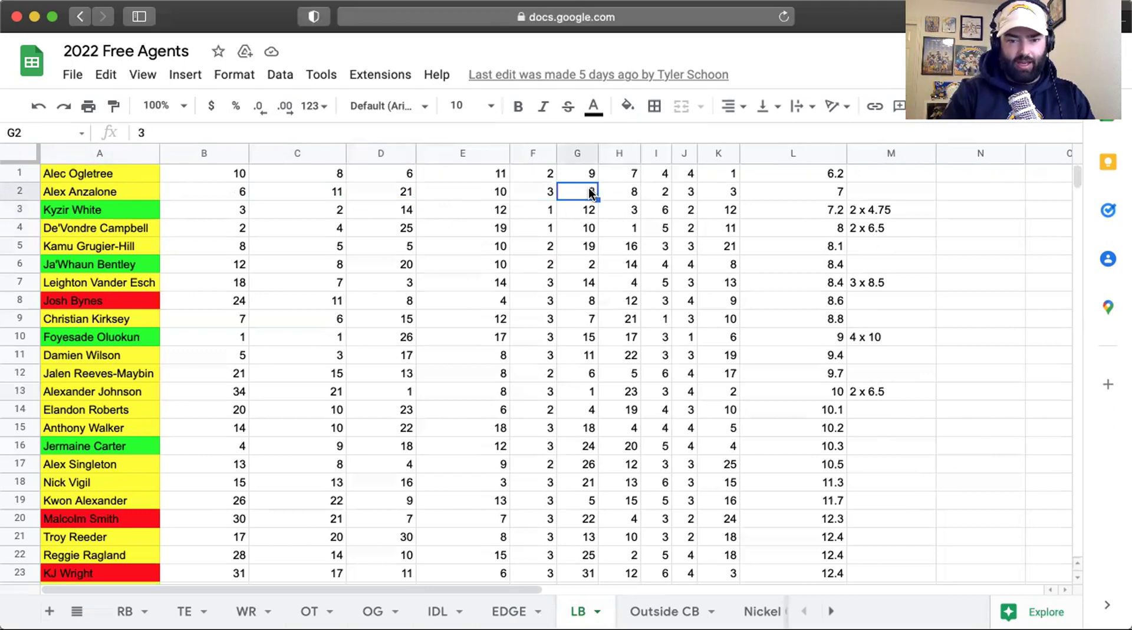
scroll(554, 316, down, 5)
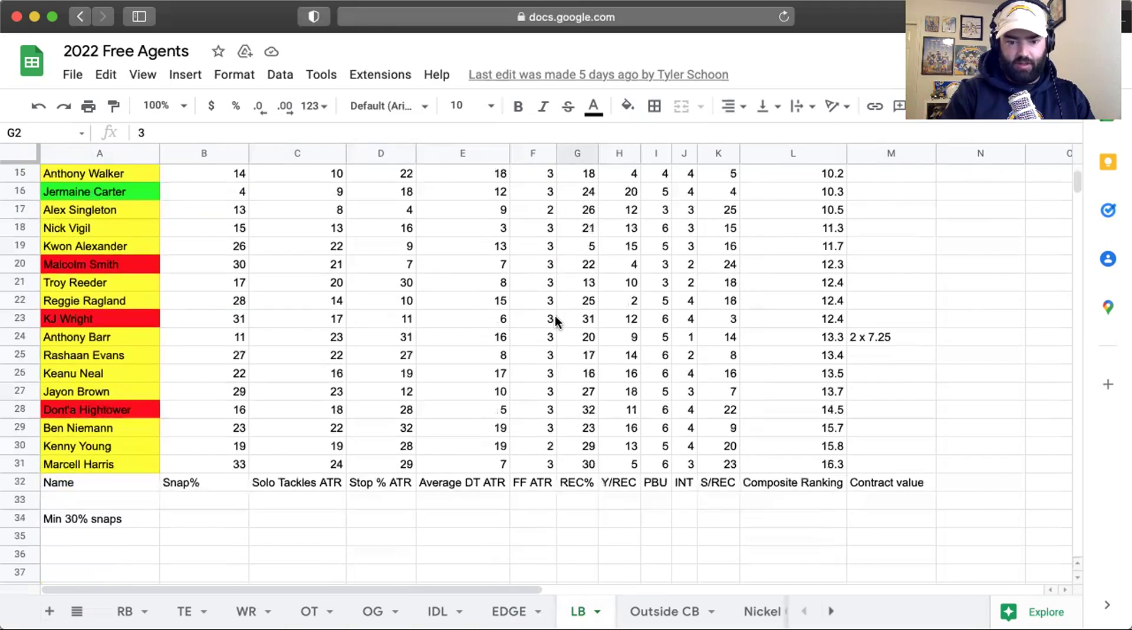
click(620, 487)
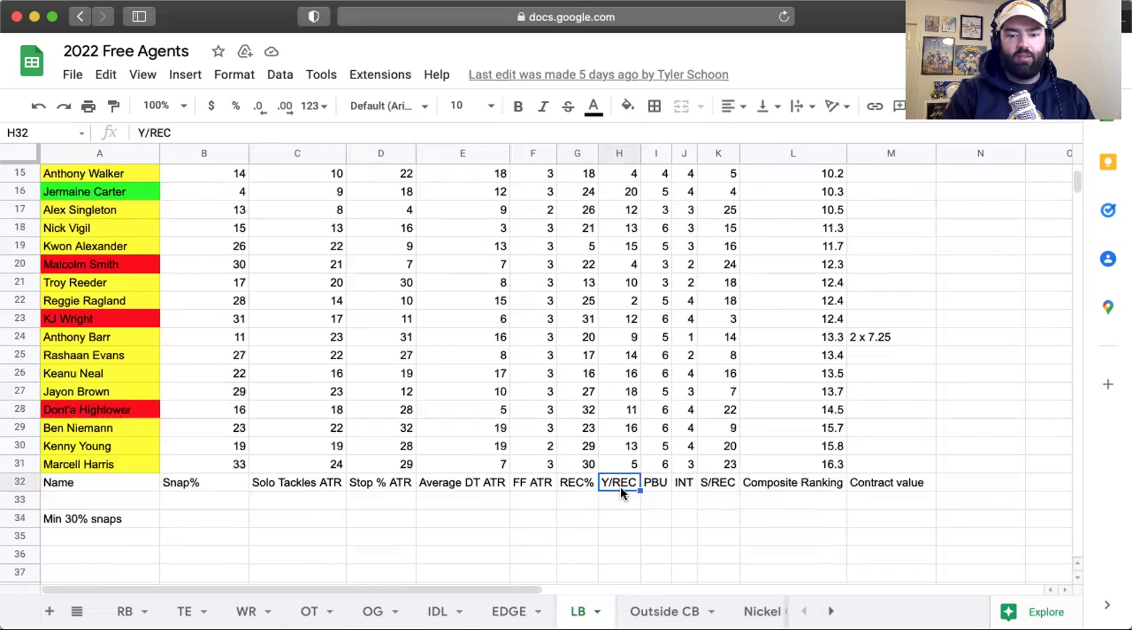
key(super+shift+backslash)
click(458, 291)
- Go through the names of the top-ranked LB players in column A from row 1 to row 4
scroll(563, 336, up, 5)
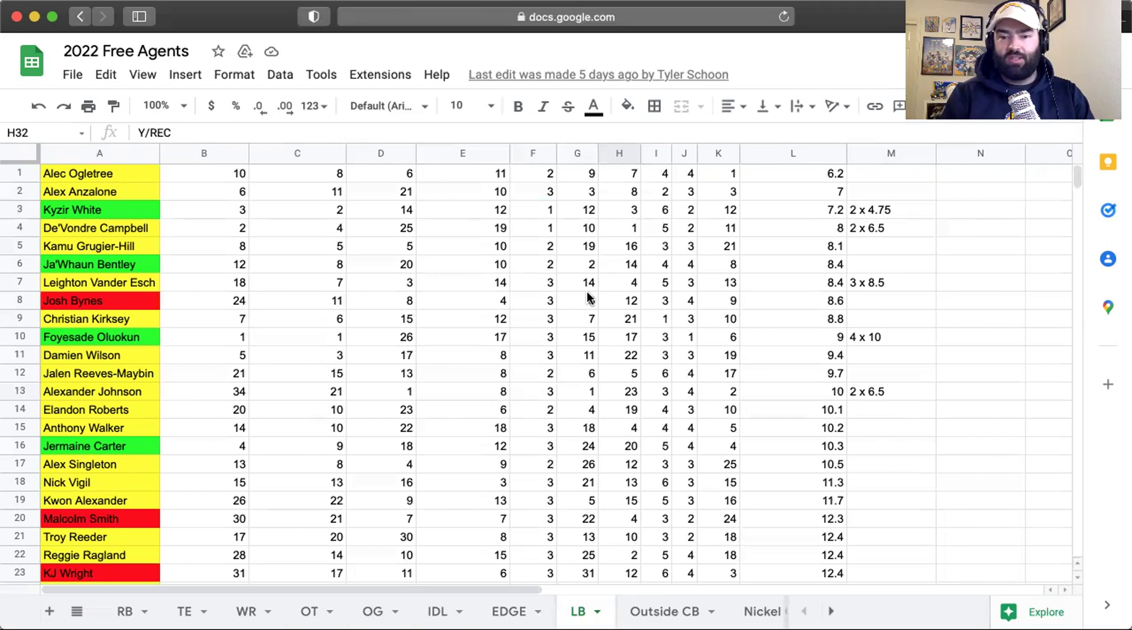
click(115, 172)
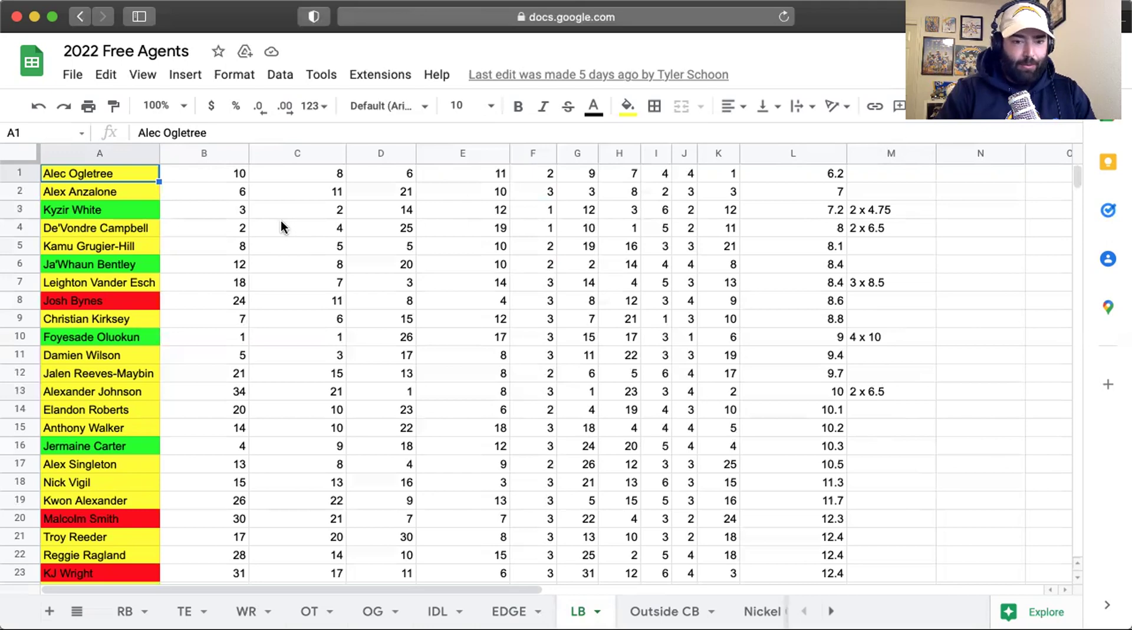
key(Down)
key(Down)
key(Down)
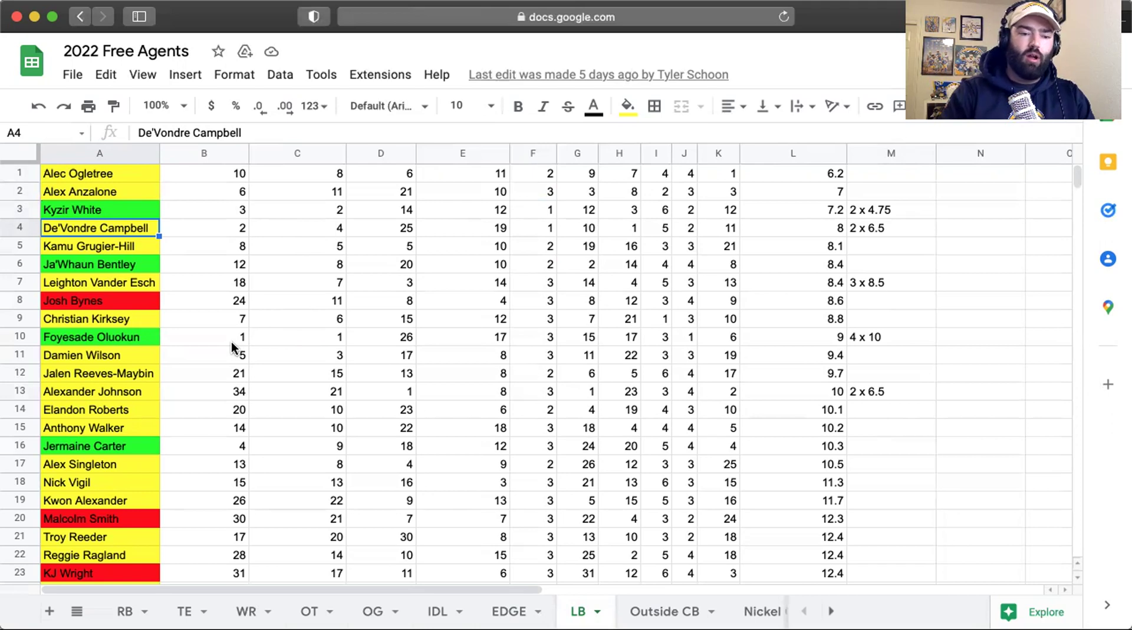
- Review the LB players in rows 2, 19 and 13 by selecting each player's name
click(122, 190)
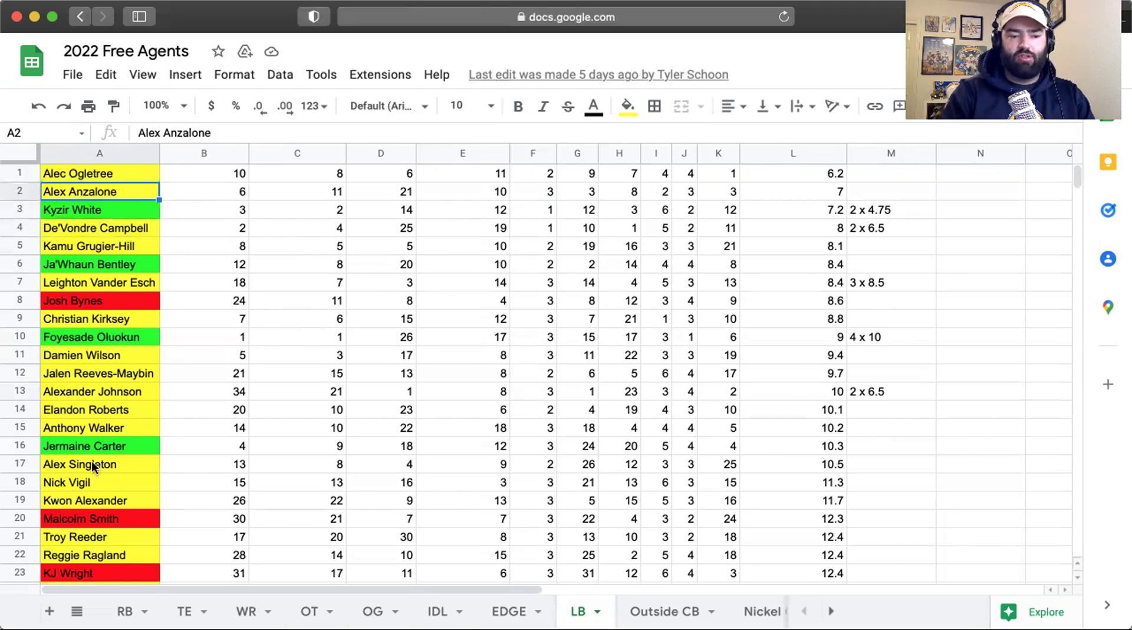
click(102, 500)
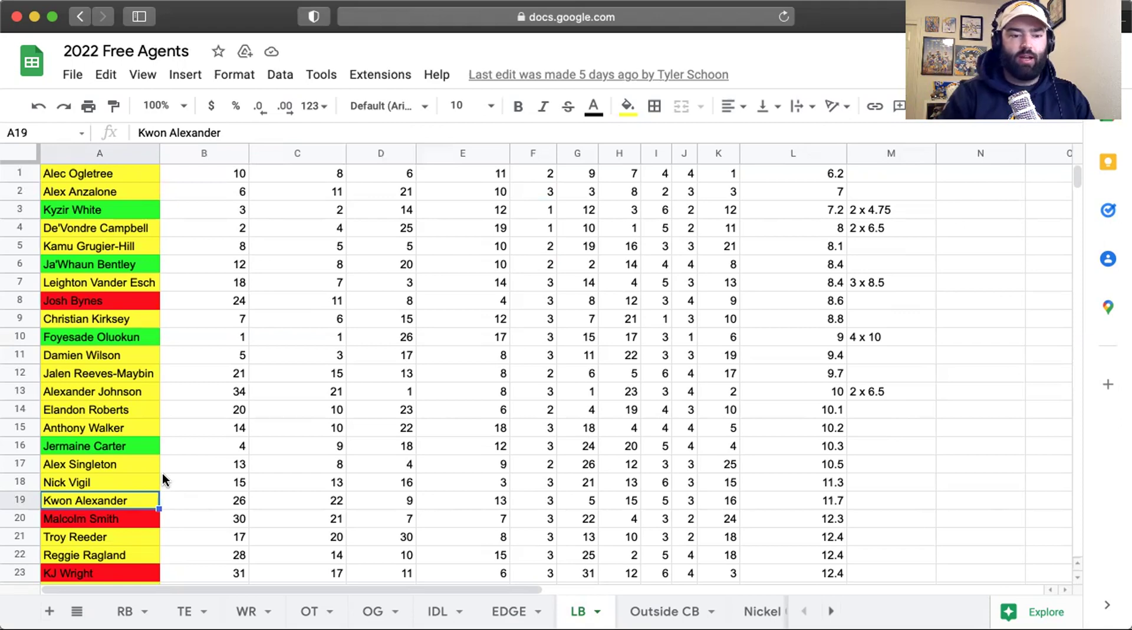
click(120, 393)
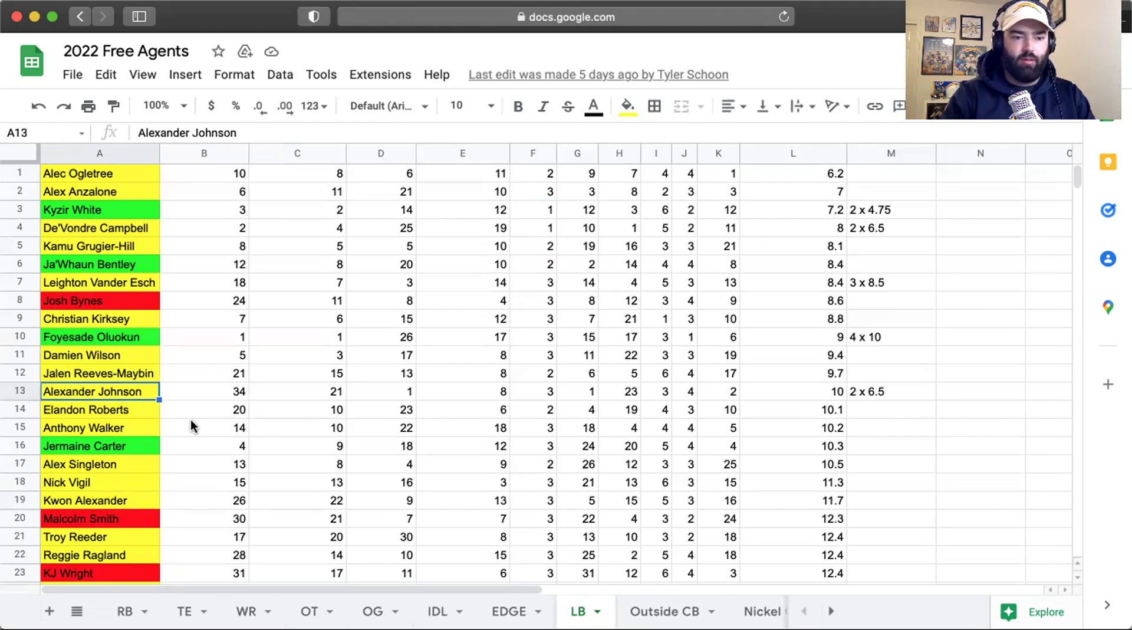
- Compare the LB players in rows 30, 21 and 19 with the row 2 player, selecting each player's name
scroll(190, 421, down, 5)
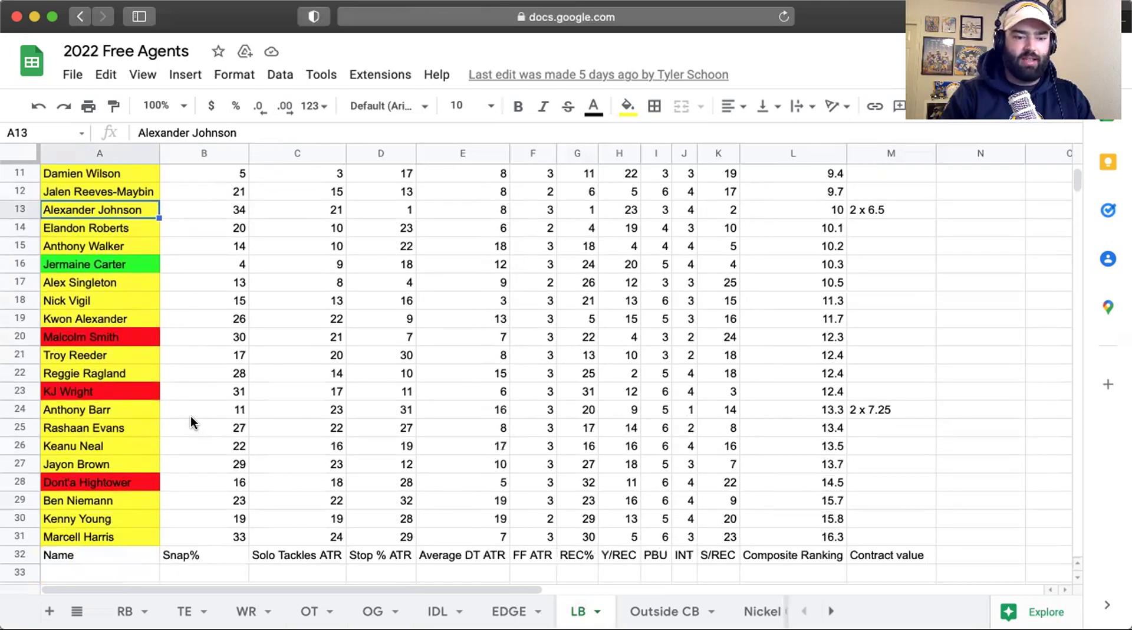
click(124, 520)
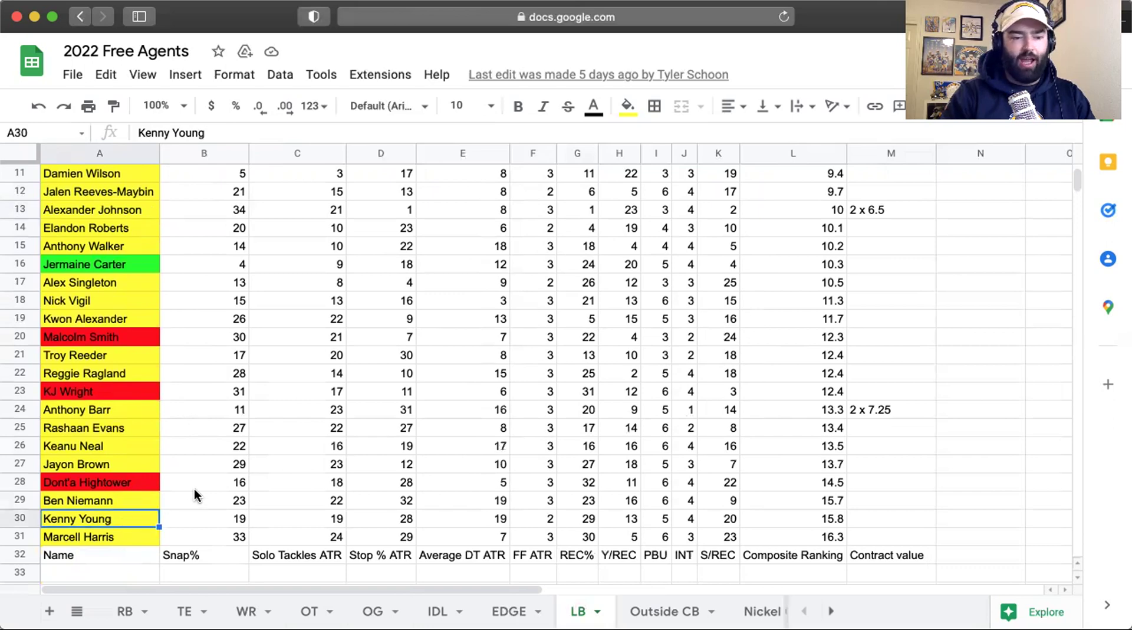
click(118, 357)
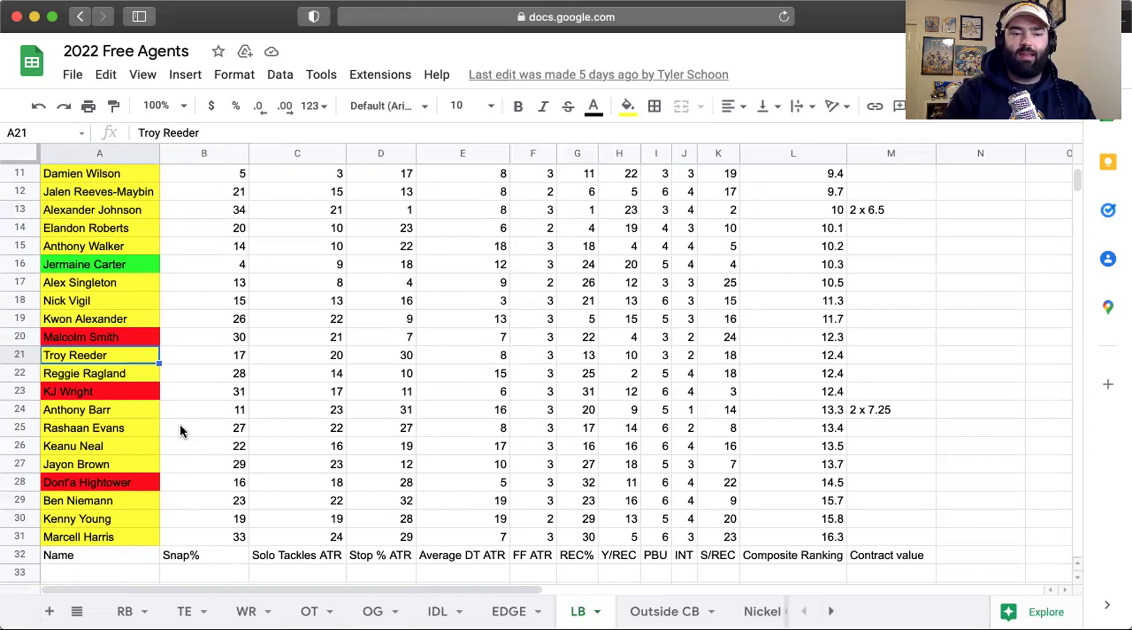
click(111, 320)
scroll(164, 322, up, 5)
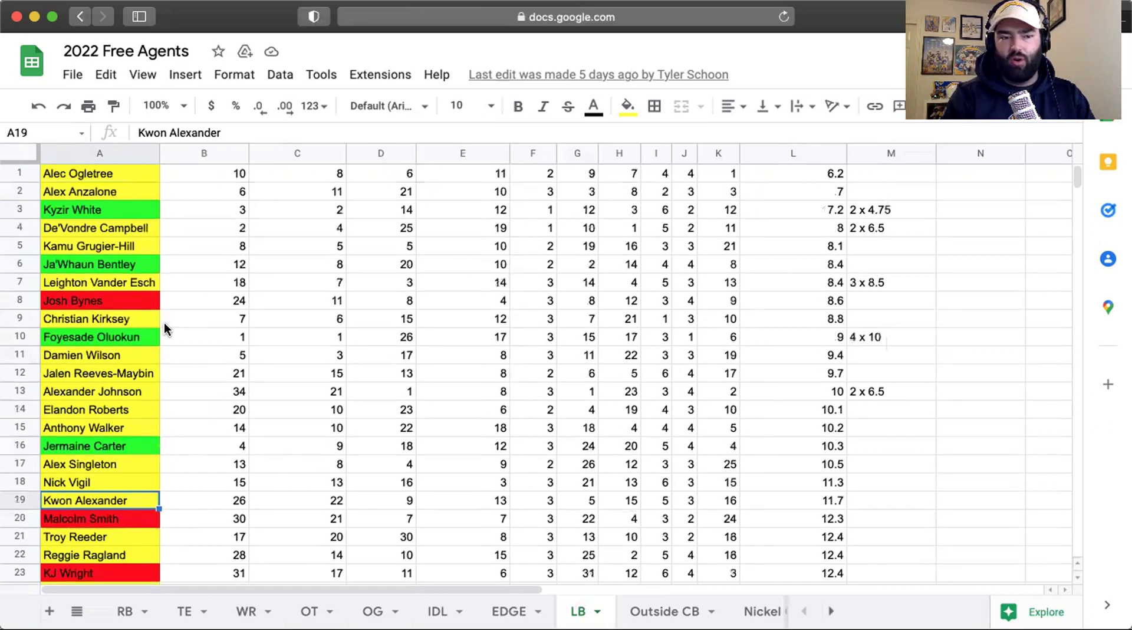
click(94, 190)
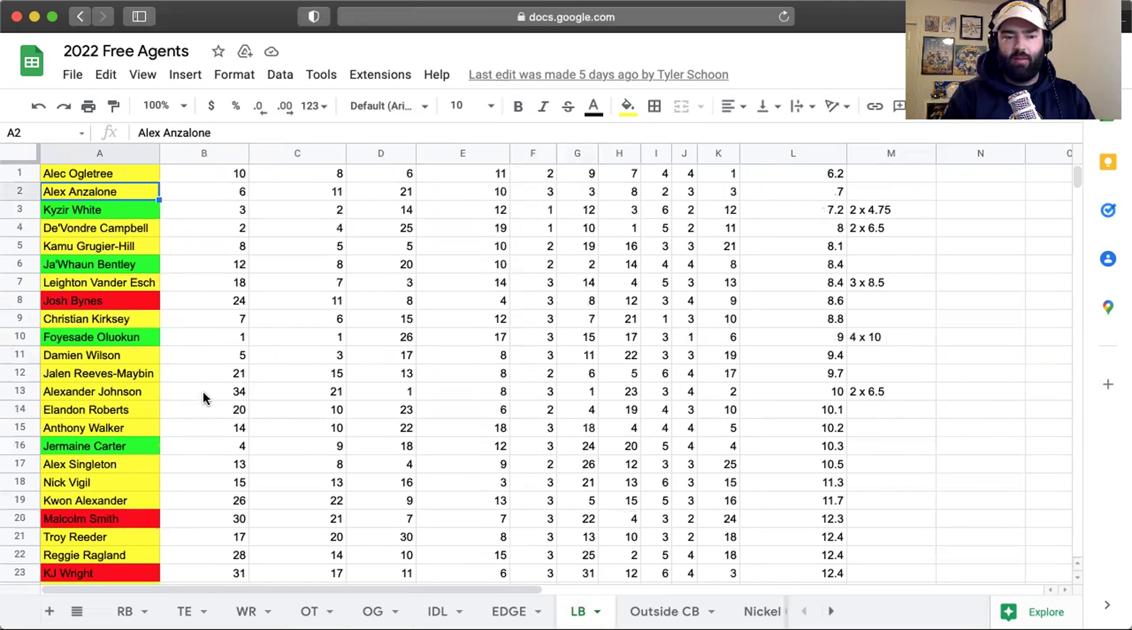